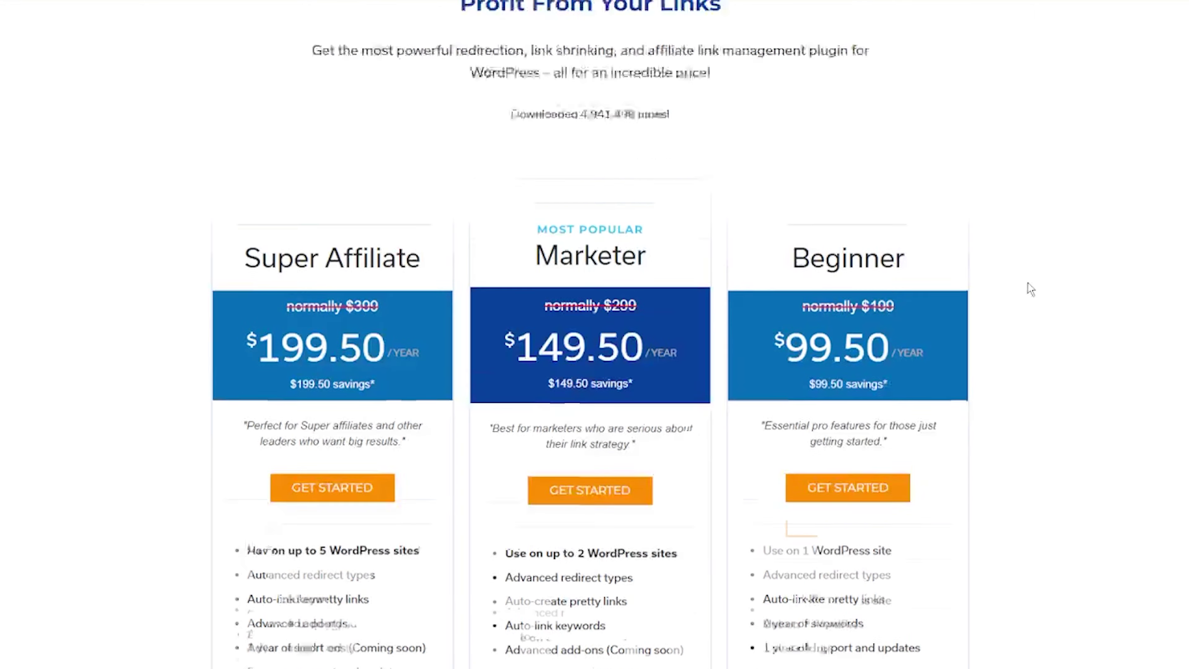
# Step: Examine the Pretty Links pricing plans, focusing on the Beginner plan's yearly price and included features
pyautogui.scroll(-4, 791, 272)
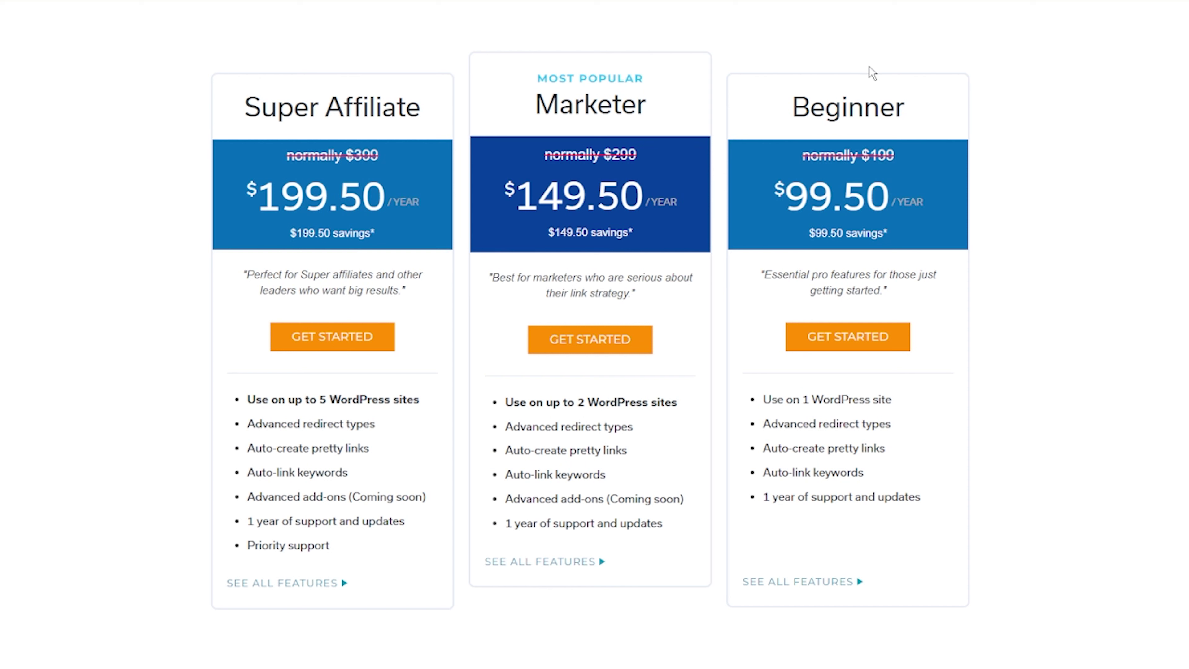
pyautogui.moveTo(869, 54); pyautogui.dragTo(807, 49)
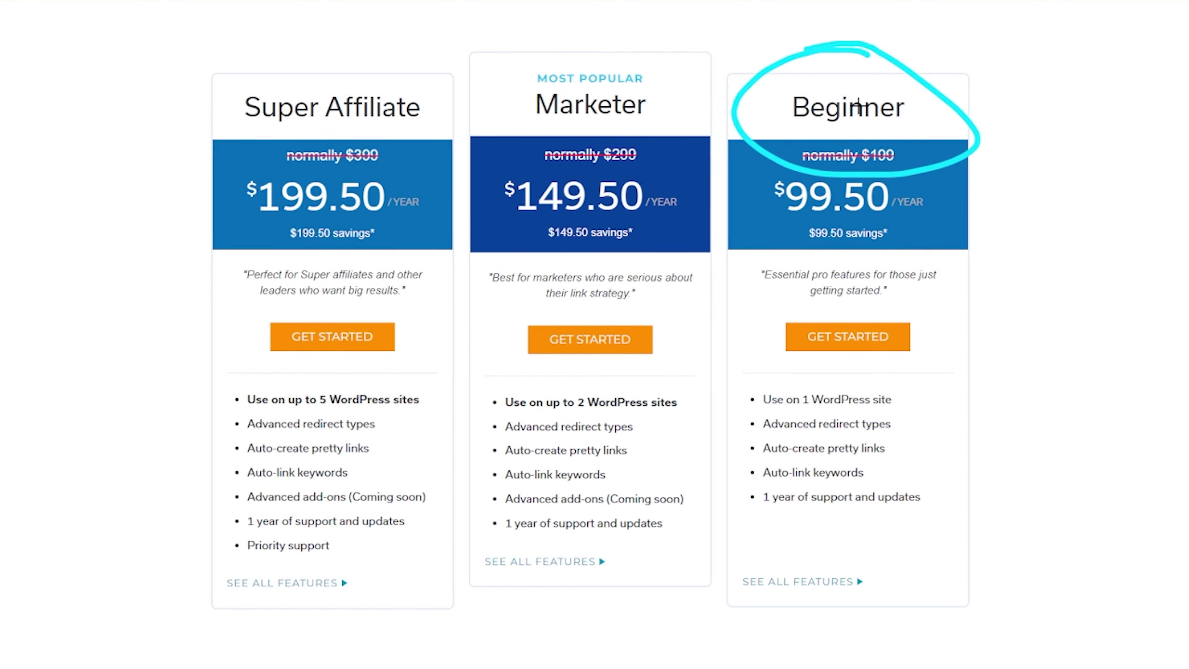
pyautogui.moveTo(925, 173)
pyautogui.mouseDown()
pyautogui.moveTo(951, 286)
pyautogui.moveTo(819, 166)
pyautogui.mouseUp()
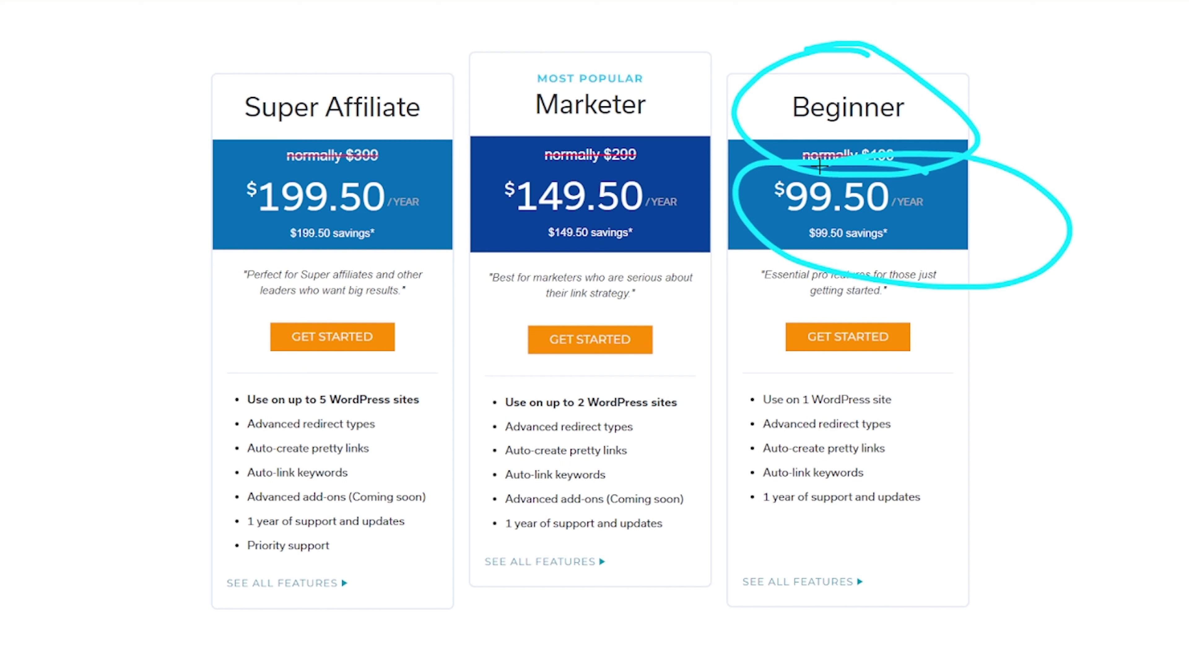
pyautogui.moveTo(837, 363)
pyautogui.mouseDown()
pyautogui.moveTo(715, 457)
pyautogui.moveTo(784, 382)
pyautogui.mouseUp()
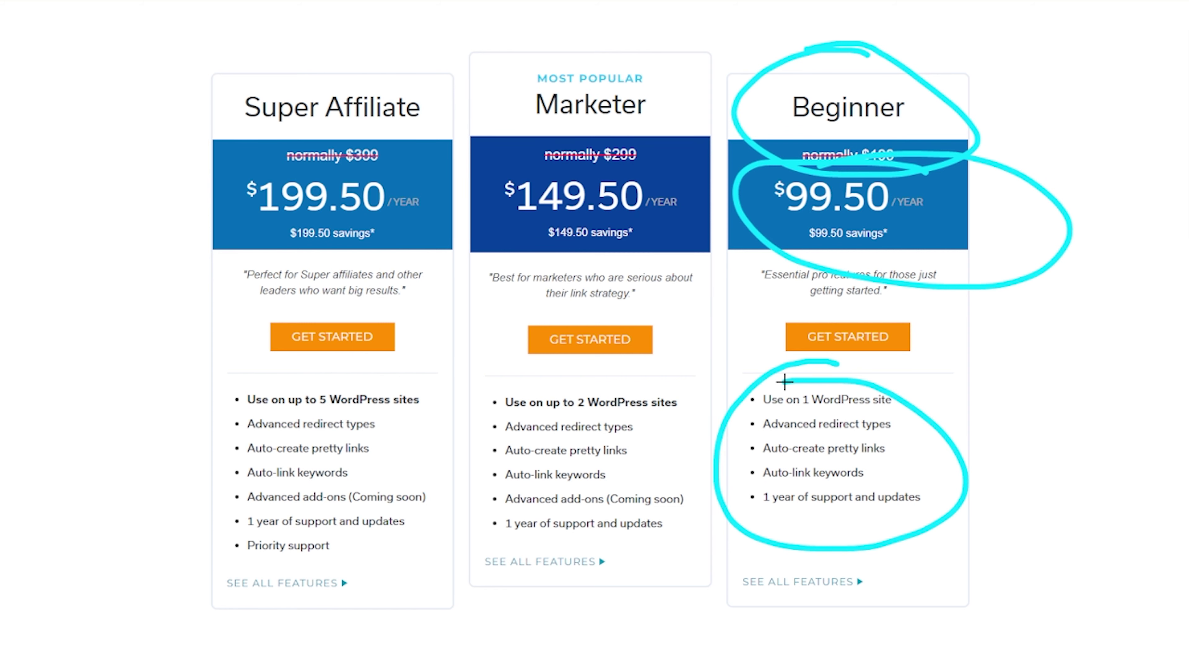
# Step: Examine the shortened Gusto affiliate link in the video's description
pyautogui.moveTo(393, 352); pyautogui.dragTo(621, 359)
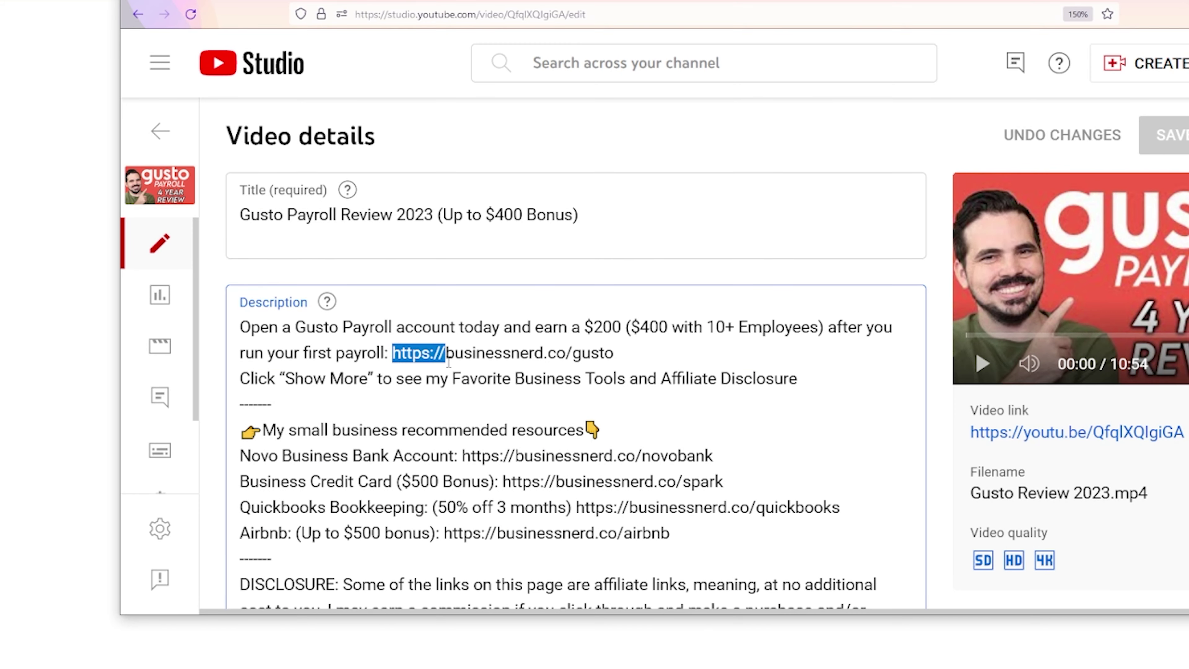
pyautogui.click(397, 354)
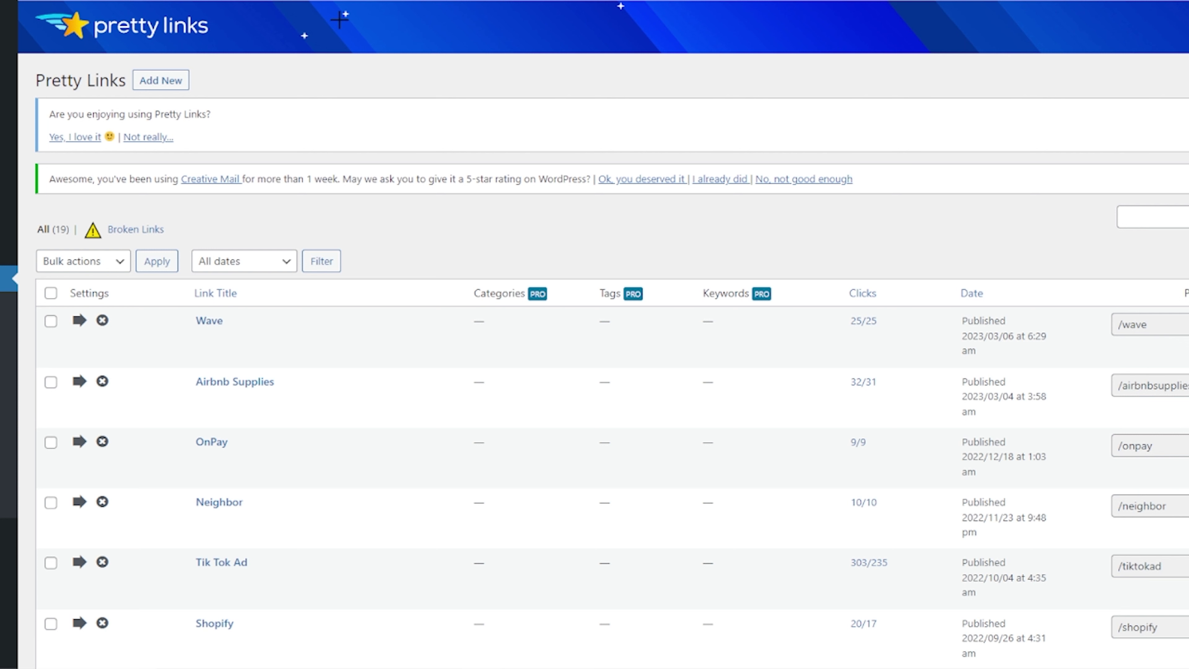
# Step: Examine the Pretty Links overview in WordPress, including its Pro-only Categories and Tags columns
pyautogui.moveTo(65, 55); pyautogui.dragTo(287, 37)
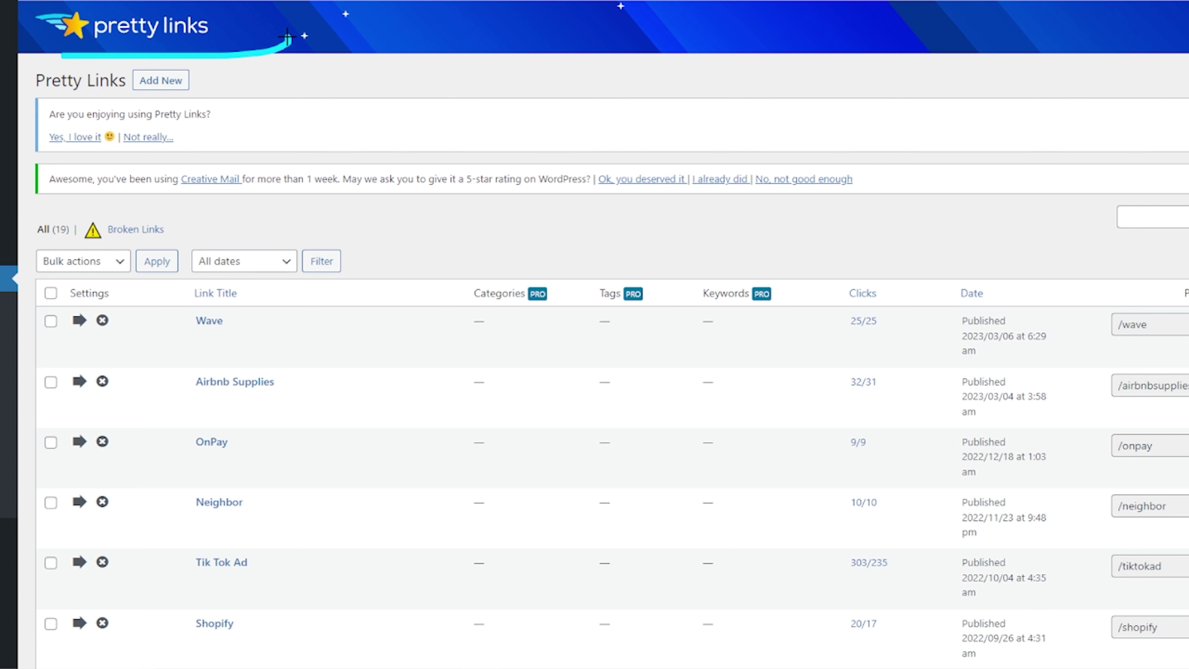
pyautogui.moveTo(466, 56)
pyautogui.mouseDown()
pyautogui.moveTo(236, 277)
pyautogui.moveTo(14, 300)
pyautogui.moveTo(40, 270)
pyautogui.moveTo(41, 322)
pyautogui.moveTo(34, 276)
pyautogui.moveTo(23, 293)
pyautogui.mouseUp()
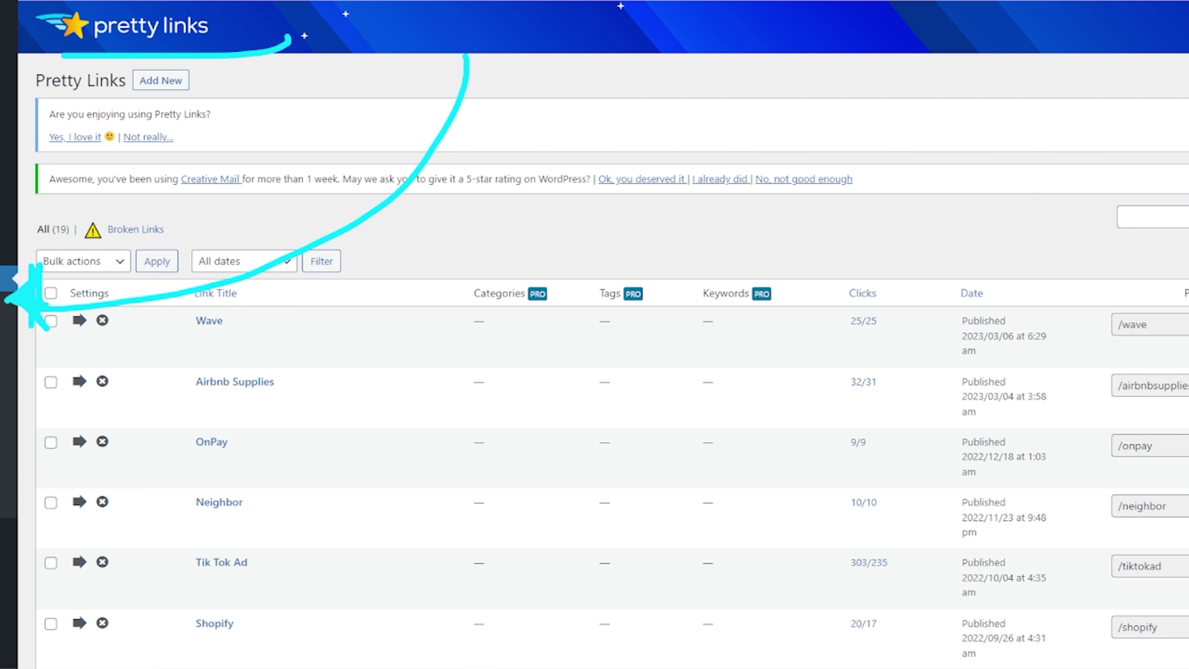
pyautogui.press('Escape')
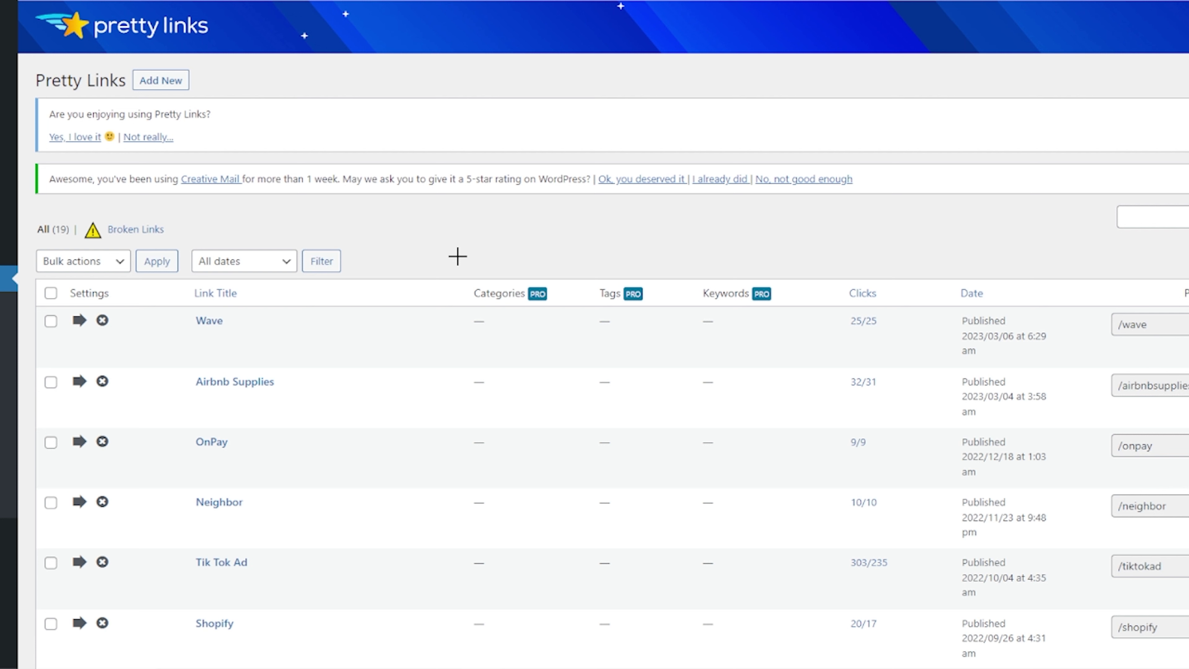
pyautogui.moveTo(537, 261)
pyautogui.mouseDown()
pyautogui.moveTo(567, 321)
pyautogui.moveTo(487, 239)
pyautogui.mouseUp()
pyautogui.moveTo(617, 259); pyautogui.dragTo(582, 255)
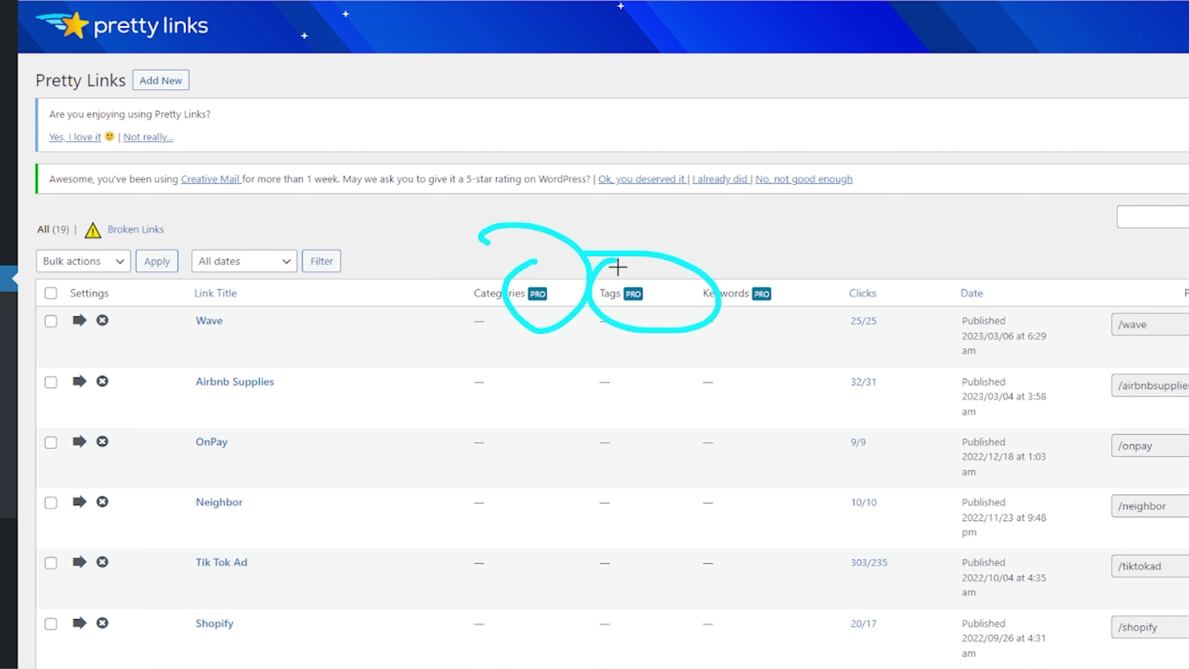
pyautogui.press('e')
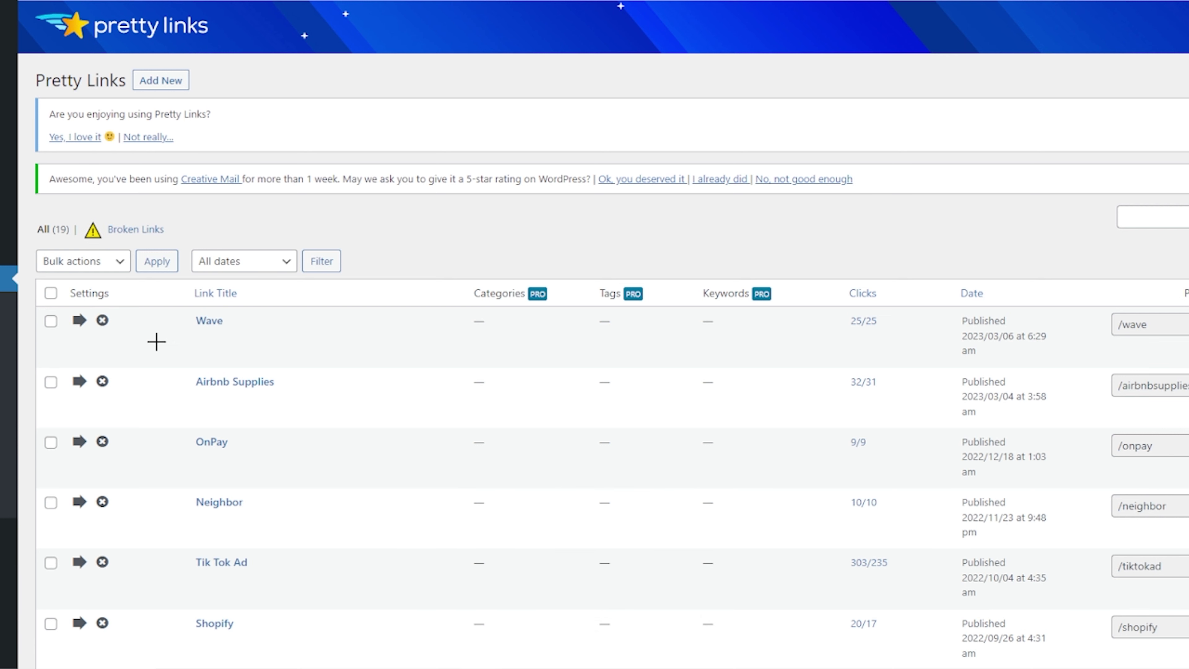
# Step: Examine the link title, clicks, date and short link columns for the Wave entry
pyautogui.moveTo(154, 340)
pyautogui.mouseDown()
pyautogui.moveTo(91, 350)
pyautogui.moveTo(293, 301)
pyautogui.mouseUp()
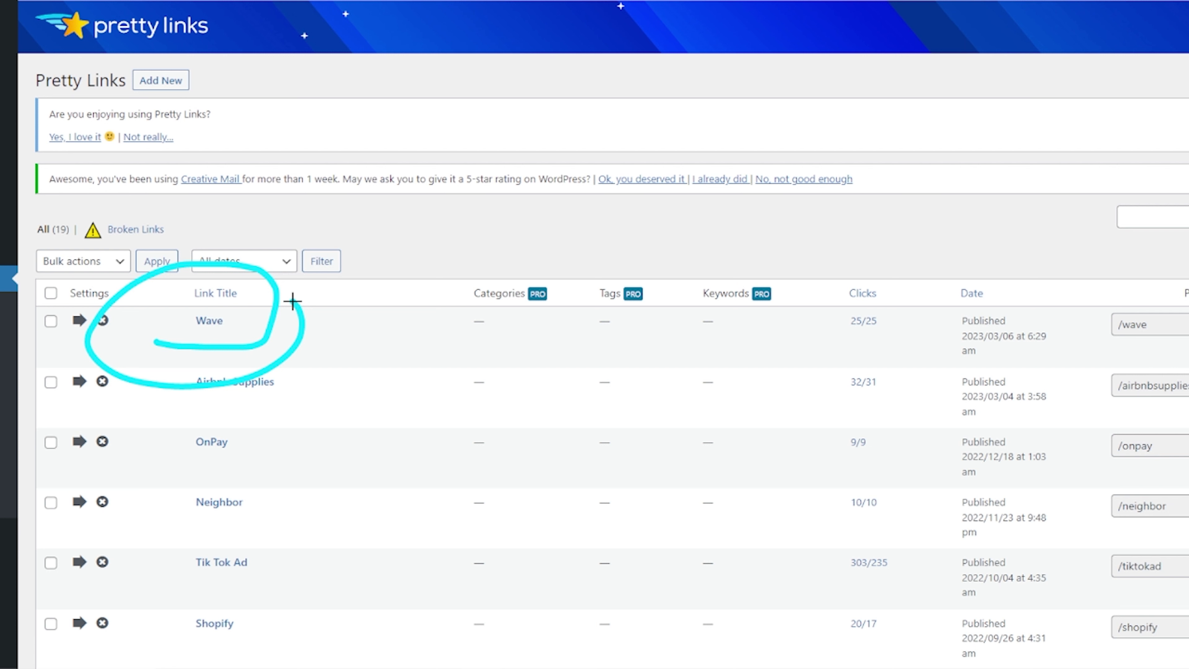
pyautogui.moveTo(846, 251)
pyautogui.mouseDown()
pyautogui.moveTo(797, 330)
pyautogui.moveTo(821, 248)
pyautogui.mouseUp()
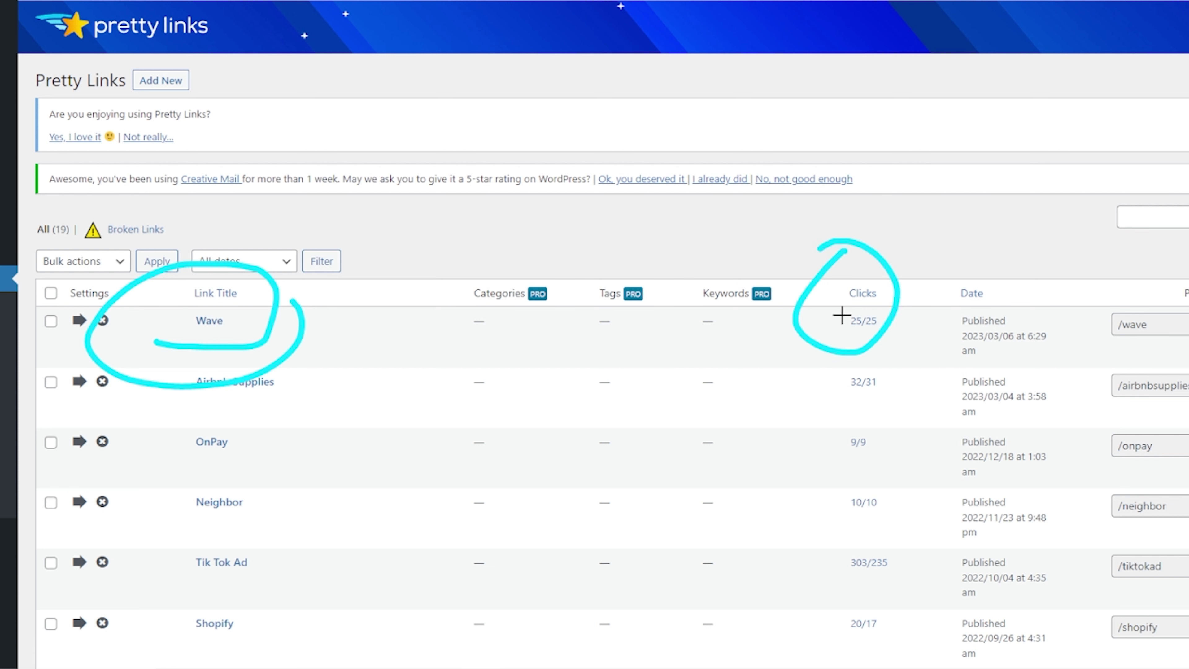
pyautogui.click(854, 337)
pyautogui.moveTo(854, 337); pyautogui.dragTo(892, 344)
pyautogui.moveTo(984, 262)
pyautogui.mouseDown()
pyautogui.moveTo(925, 337)
pyautogui.moveTo(1062, 284)
pyautogui.moveTo(946, 255)
pyautogui.mouseUp()
pyautogui.moveTo(1134, 258)
pyautogui.mouseDown()
pyautogui.moveTo(1118, 336)
pyautogui.moveTo(1125, 283)
pyautogui.mouseUp()
pyautogui.moveTo(1100, 226); pyautogui.dragTo(1181, 266)
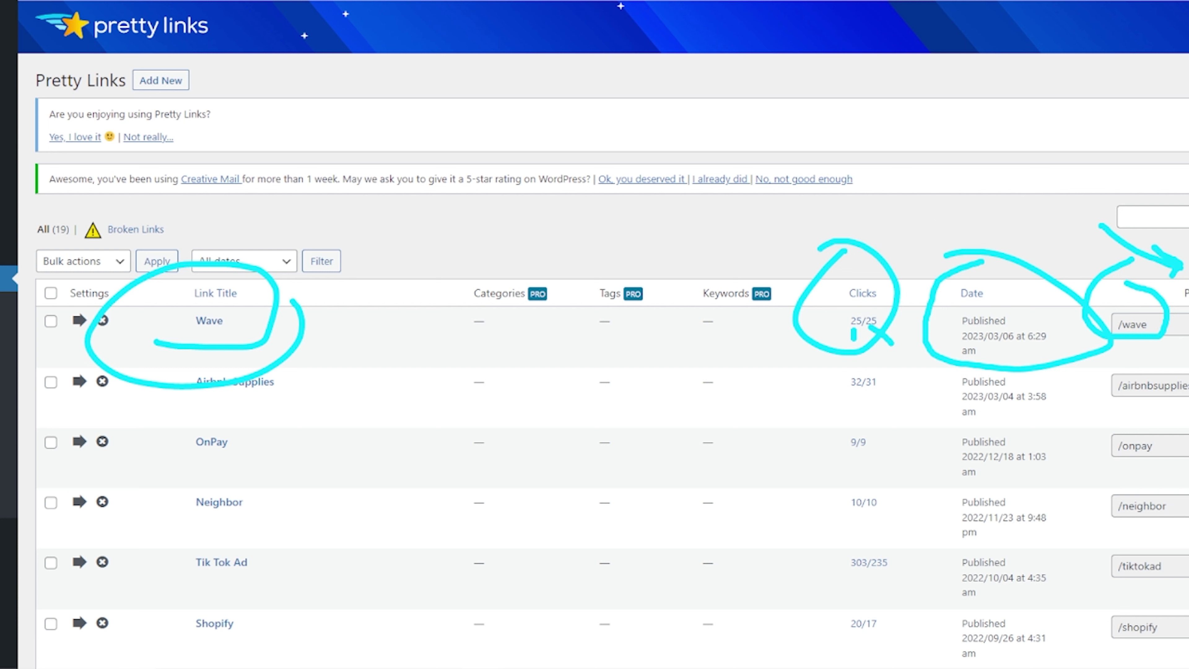
pyautogui.press('e')
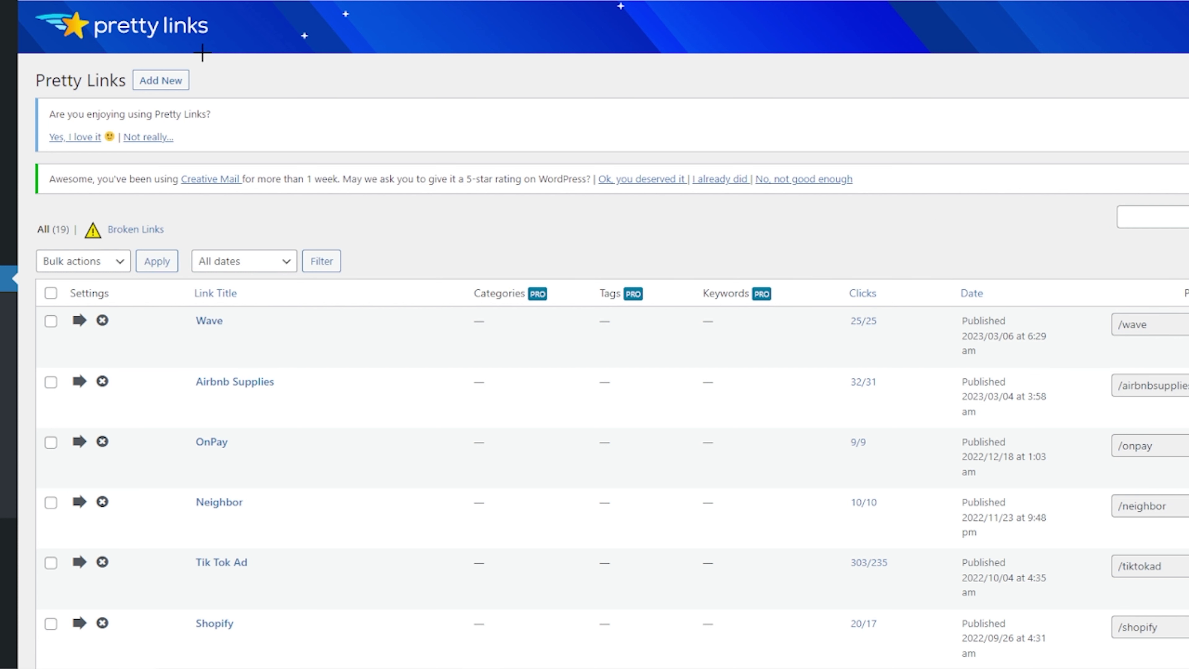
# Step: Locate the option for adding a new link and open the Wave link's edit page
pyautogui.moveTo(203, 52)
pyautogui.mouseDown()
pyautogui.moveTo(88, 61)
pyautogui.moveTo(227, 45)
pyautogui.moveTo(159, 35)
pyautogui.mouseUp()
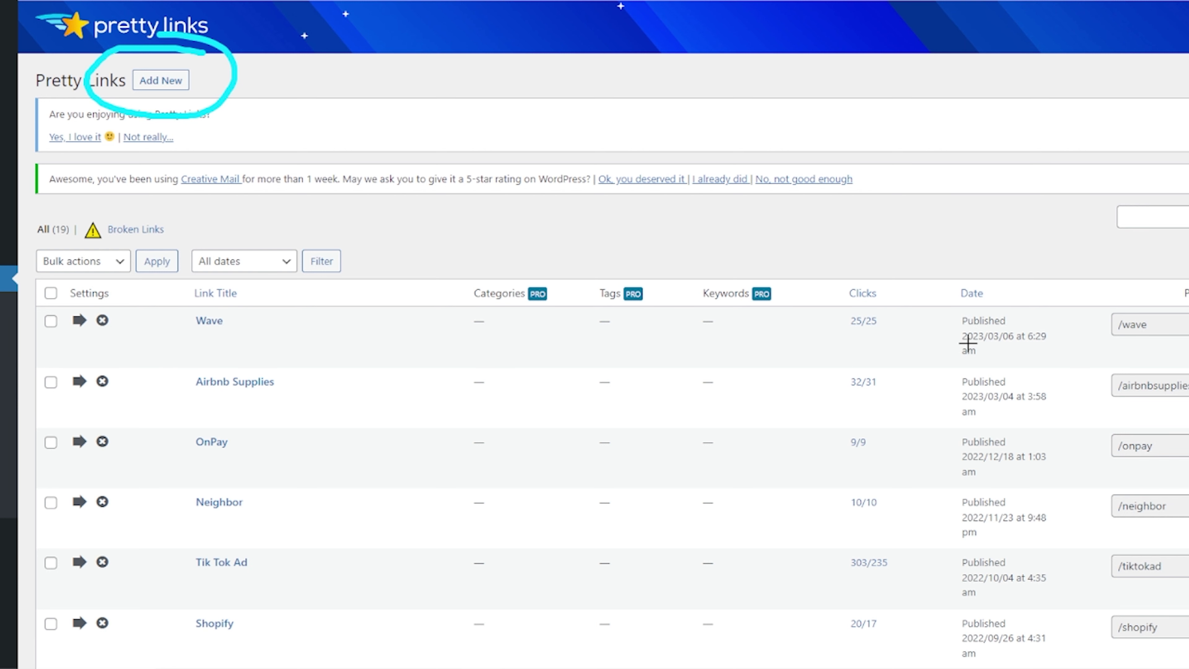
pyautogui.moveTo(223, 326)
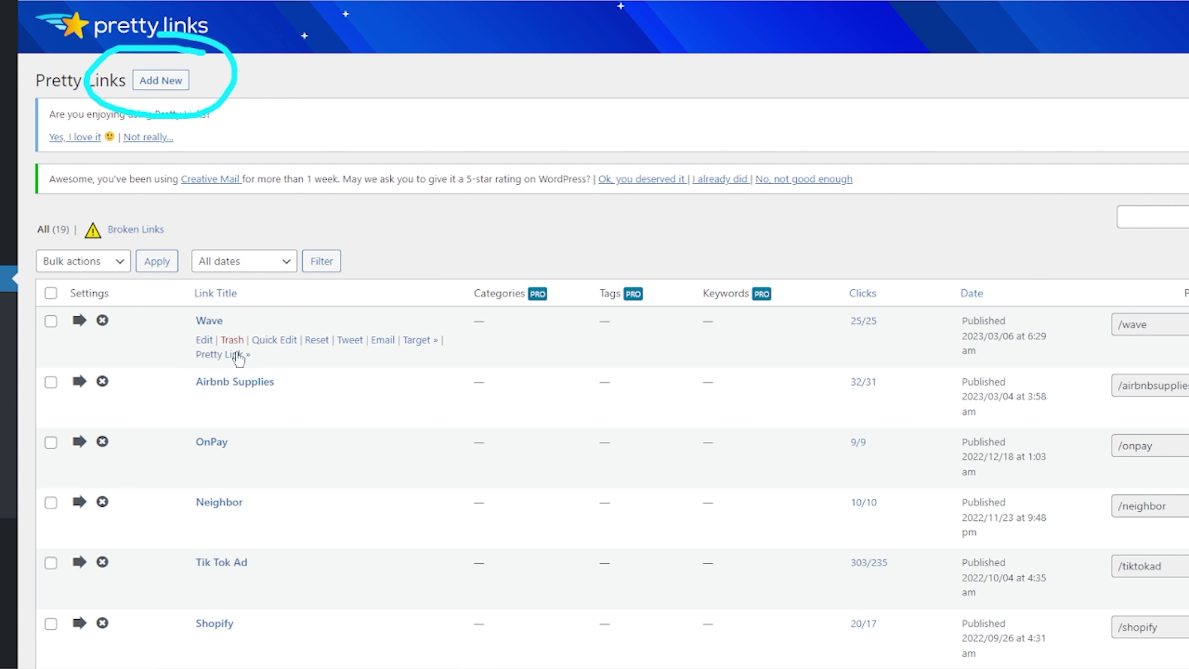
pyautogui.click(205, 341)
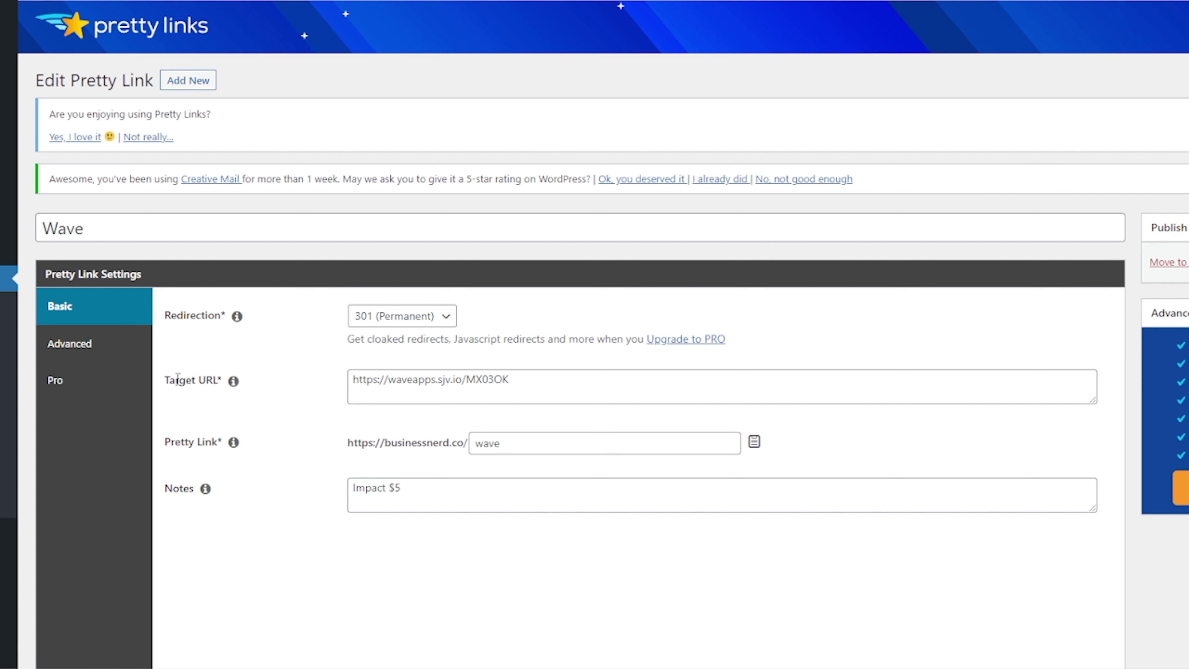
# Step: Examine the Wave link's target URL, pretty link, notes and redirection settings
pyautogui.moveTo(164, 387); pyautogui.dragTo(224, 382)
pyautogui.click(213, 411)
pyautogui.moveTo(220, 354)
pyautogui.mouseDown()
pyautogui.moveTo(150, 414)
pyautogui.moveTo(539, 406)
pyautogui.moveTo(260, 355)
pyautogui.moveTo(168, 363)
pyautogui.mouseUp()
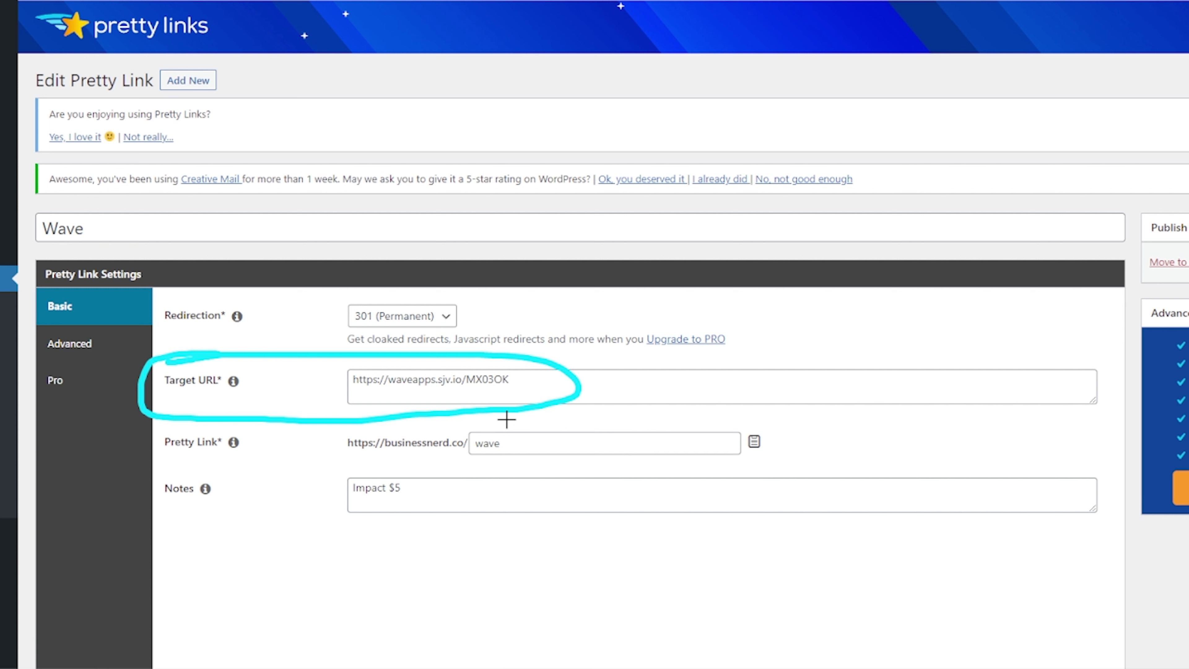
pyautogui.moveTo(151, 455)
pyautogui.mouseDown()
pyautogui.moveTo(558, 454)
pyautogui.moveTo(197, 407)
pyautogui.moveTo(191, 457)
pyautogui.mouseUp()
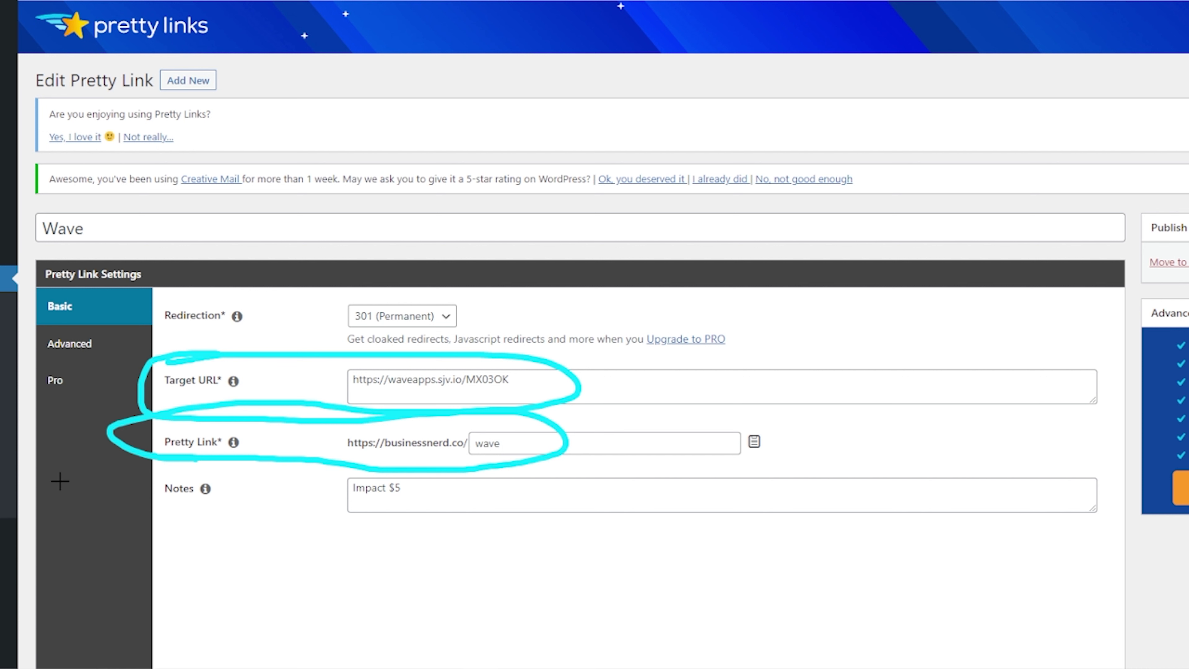
pyautogui.moveTo(112, 451); pyautogui.dragTo(412, 490)
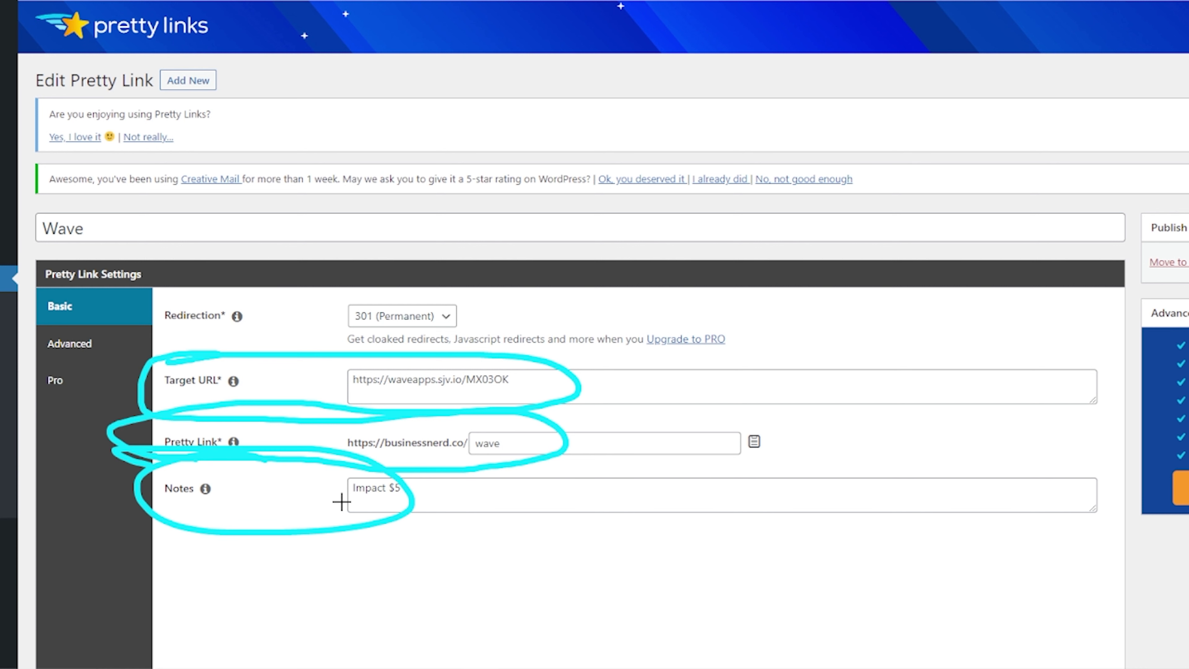
pyautogui.moveTo(339, 501)
pyautogui.mouseDown()
pyautogui.moveTo(389, 502)
pyautogui.moveTo(399, 489)
pyautogui.mouseUp()
pyautogui.moveTo(232, 291)
pyautogui.mouseDown()
pyautogui.moveTo(149, 328)
pyautogui.moveTo(554, 324)
pyautogui.moveTo(213, 290)
pyautogui.mouseUp()
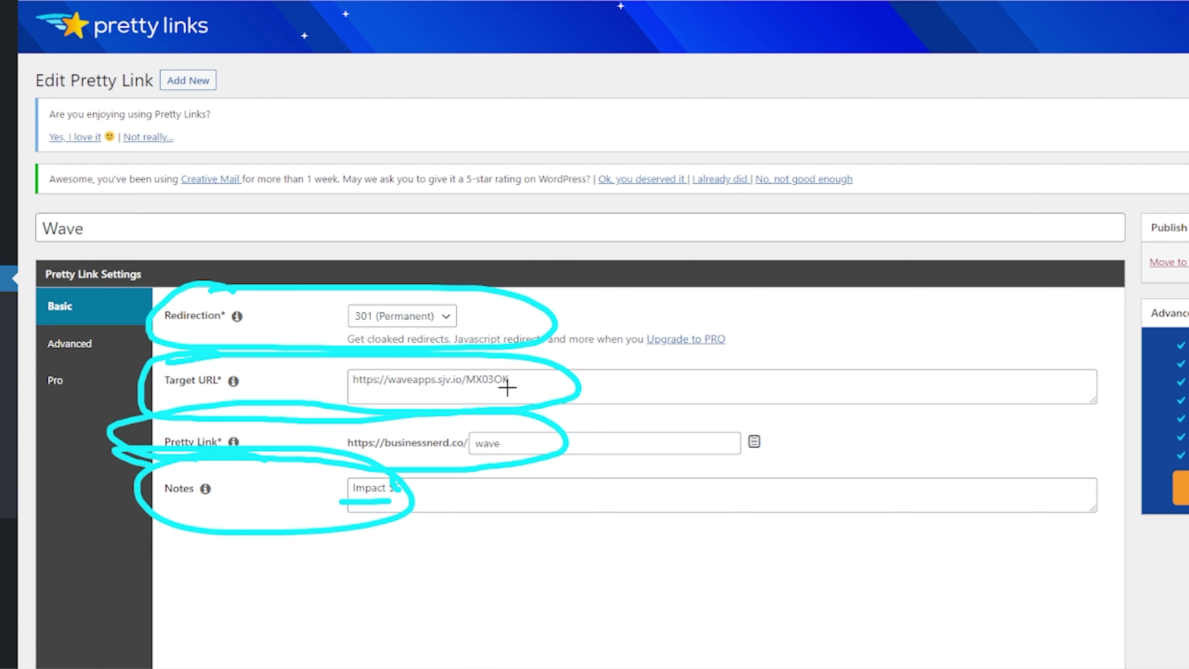
pyautogui.press('Escape')
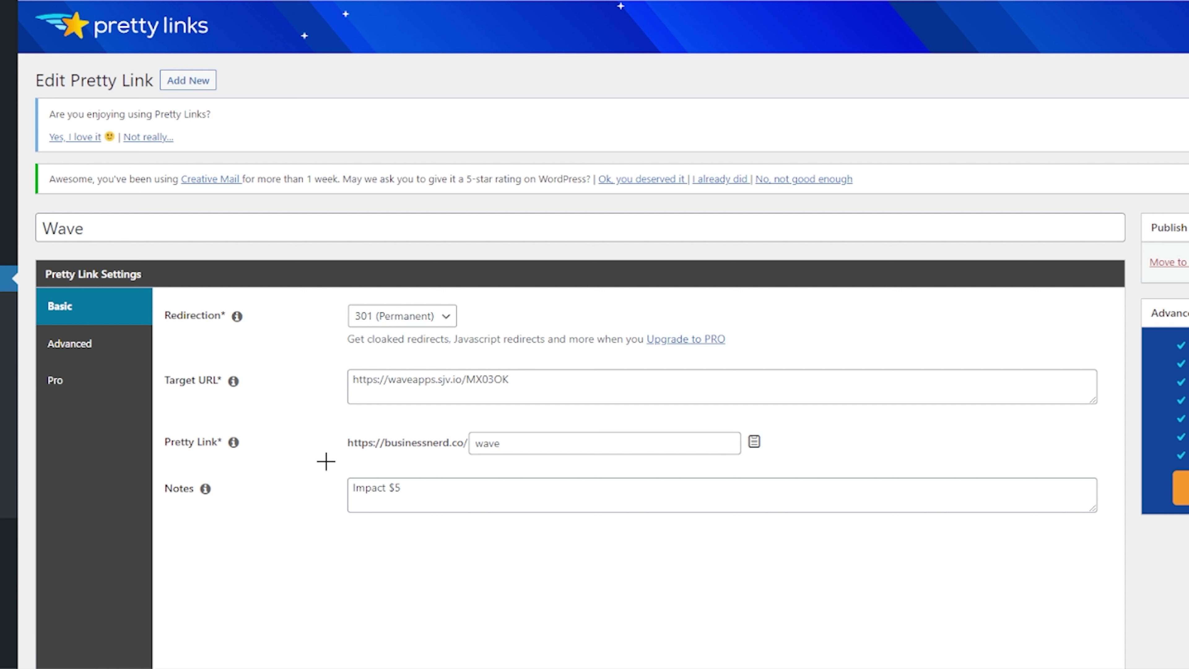
# Step: Inspect the affiliate address in the Wave link's Target URL field
pyautogui.moveTo(344, 405); pyautogui.dragTo(280, 404)
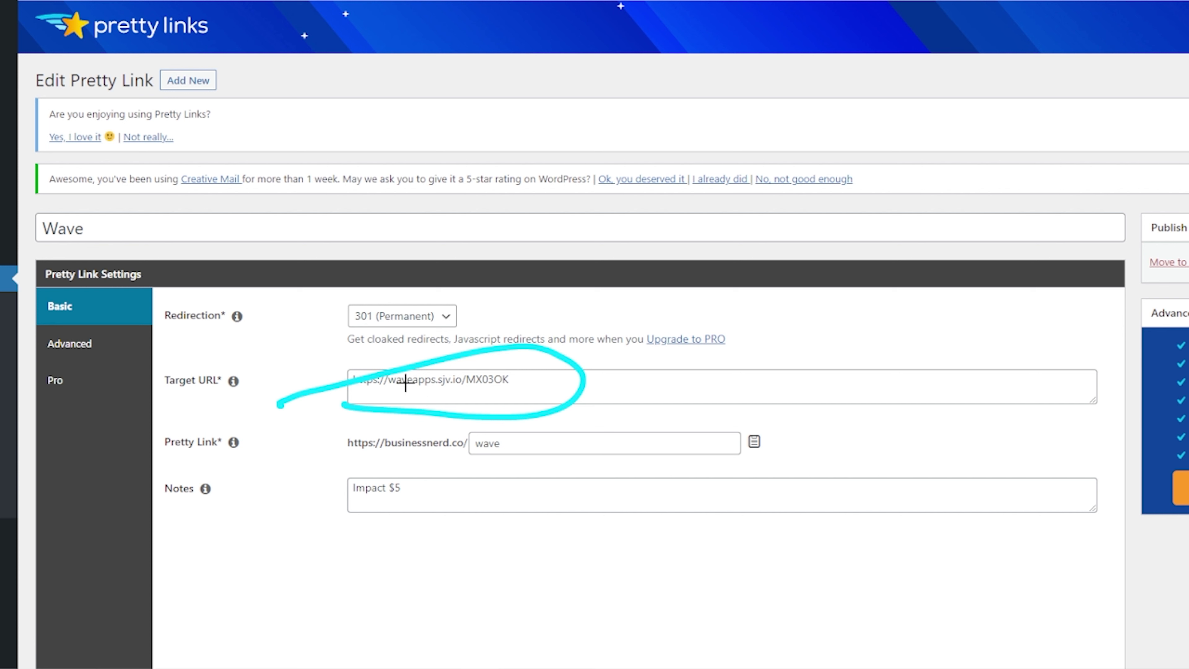
pyautogui.moveTo(341, 394); pyautogui.dragTo(516, 396)
pyautogui.moveTo(443, 419)
pyautogui.mouseDown()
pyautogui.moveTo(380, 480)
pyautogui.moveTo(332, 406)
pyautogui.mouseUp()
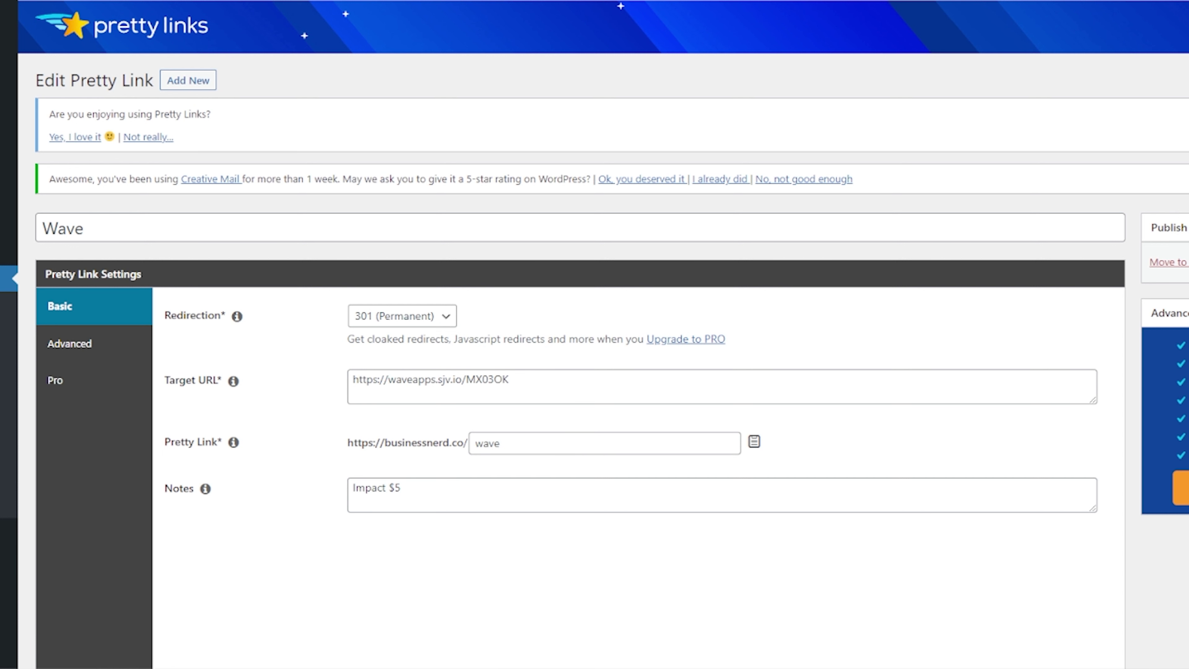
pyautogui.moveTo(555, 380); pyautogui.dragTo(343, 390)
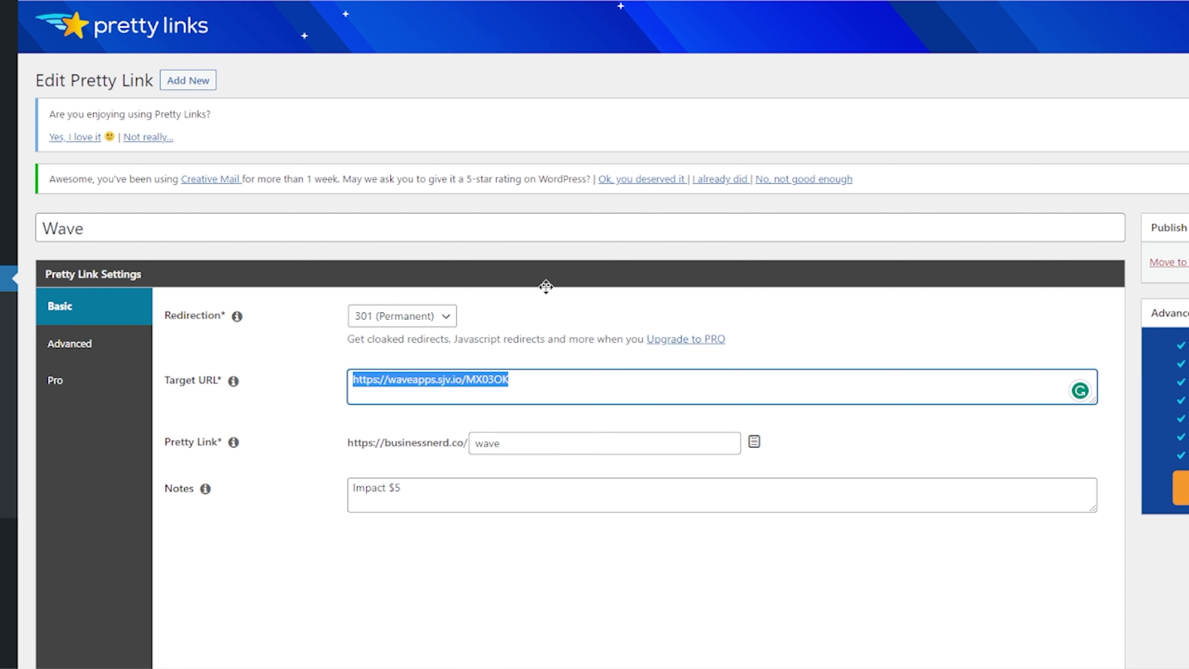
pyautogui.tripleClick(799, 263)
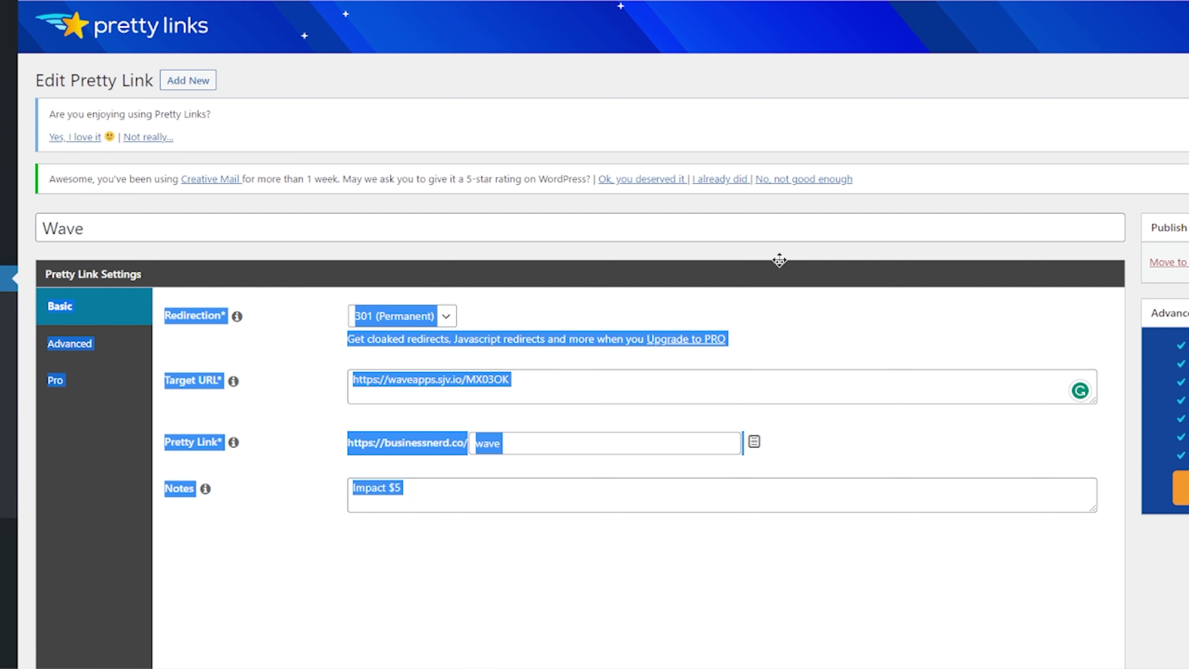
pyautogui.click(696, 134)
# Step: Return to the links list and sort it by clicks in descending order
pyautogui.hotkey('alt', 'Left')
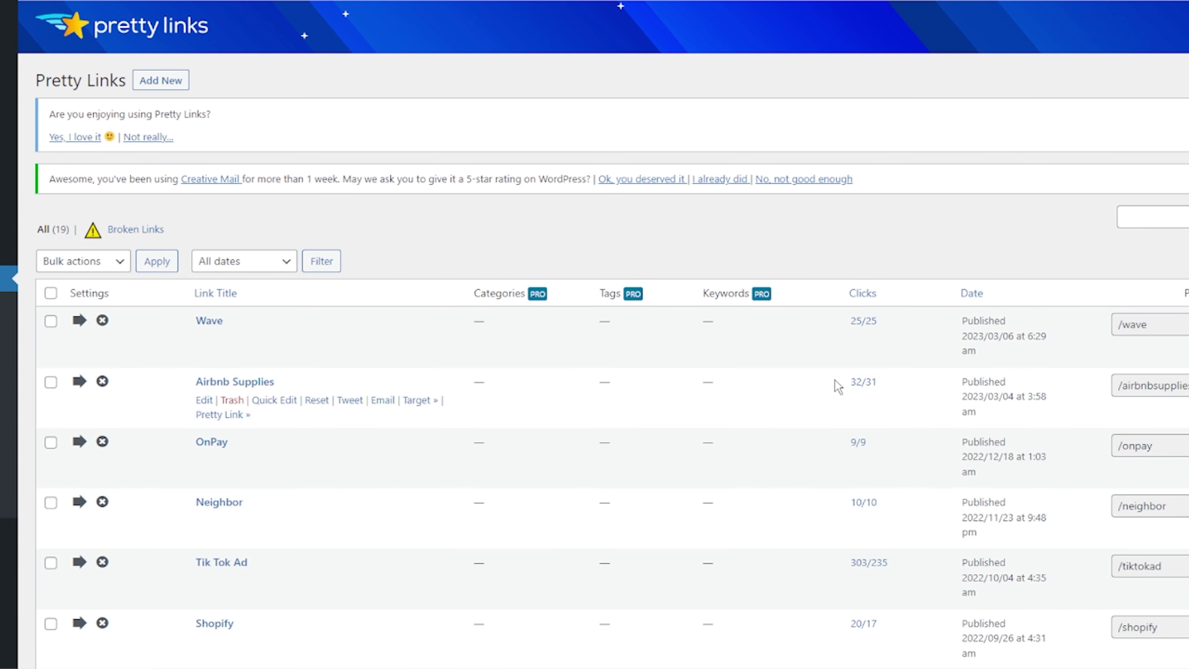
pyautogui.click(860, 294)
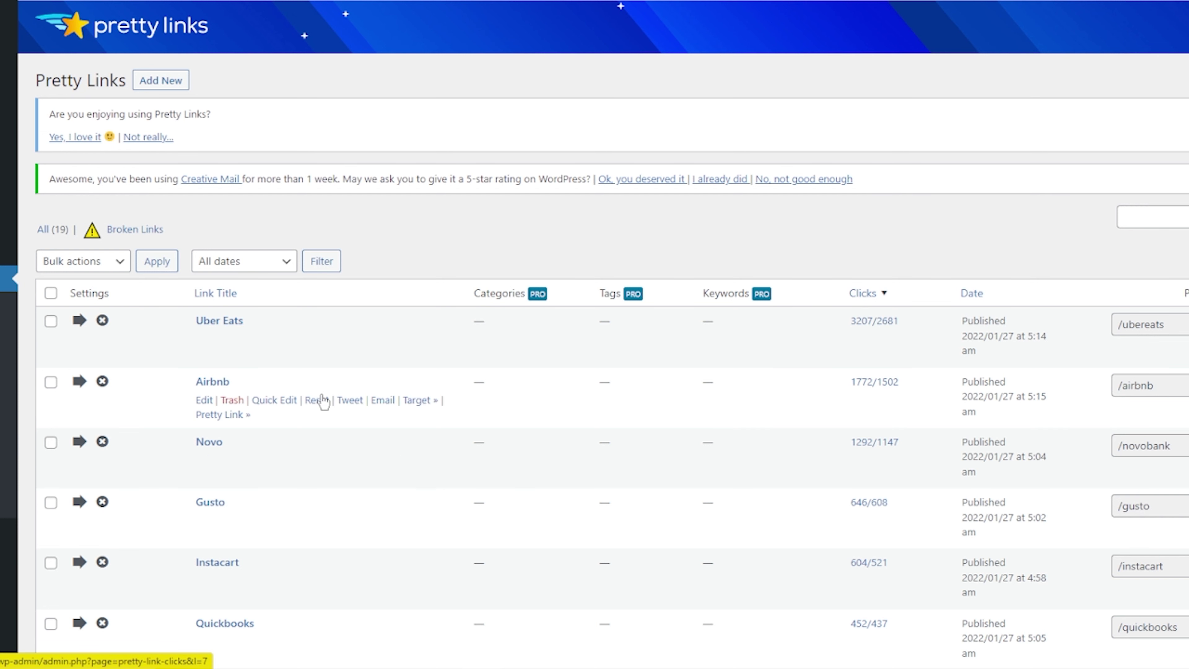
# Step: Open the Airbnb link's click report and examine its click chart and the timestamps of recent clicks
pyautogui.click(875, 383)
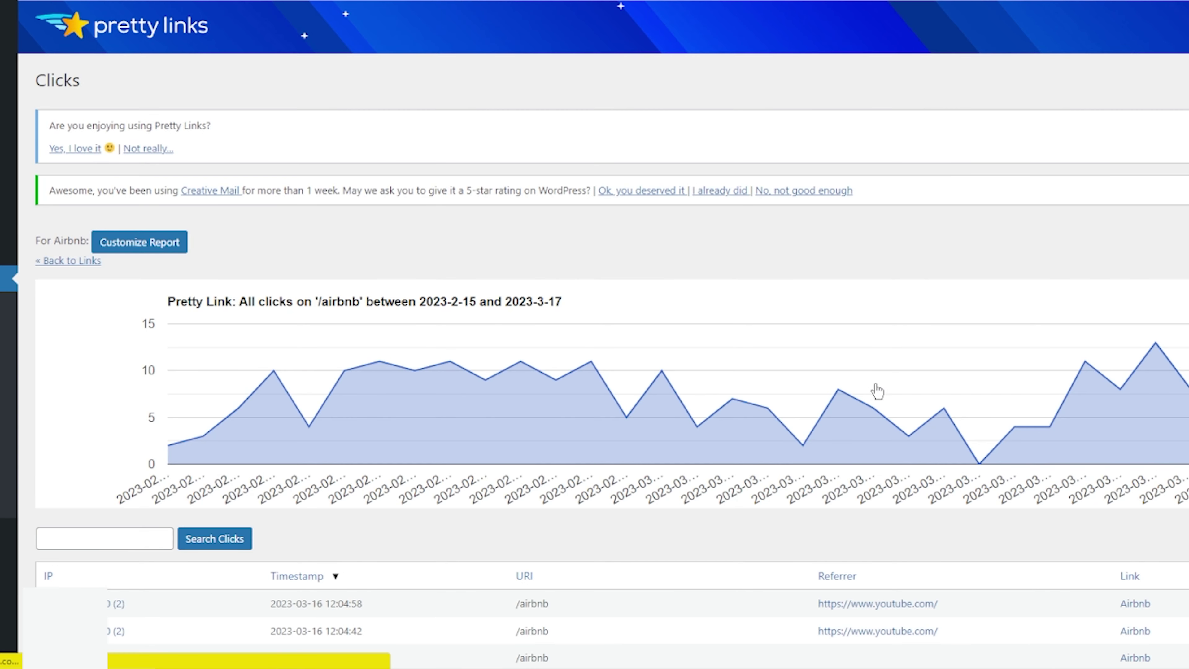
pyautogui.scroll(-3, 1010, 170)
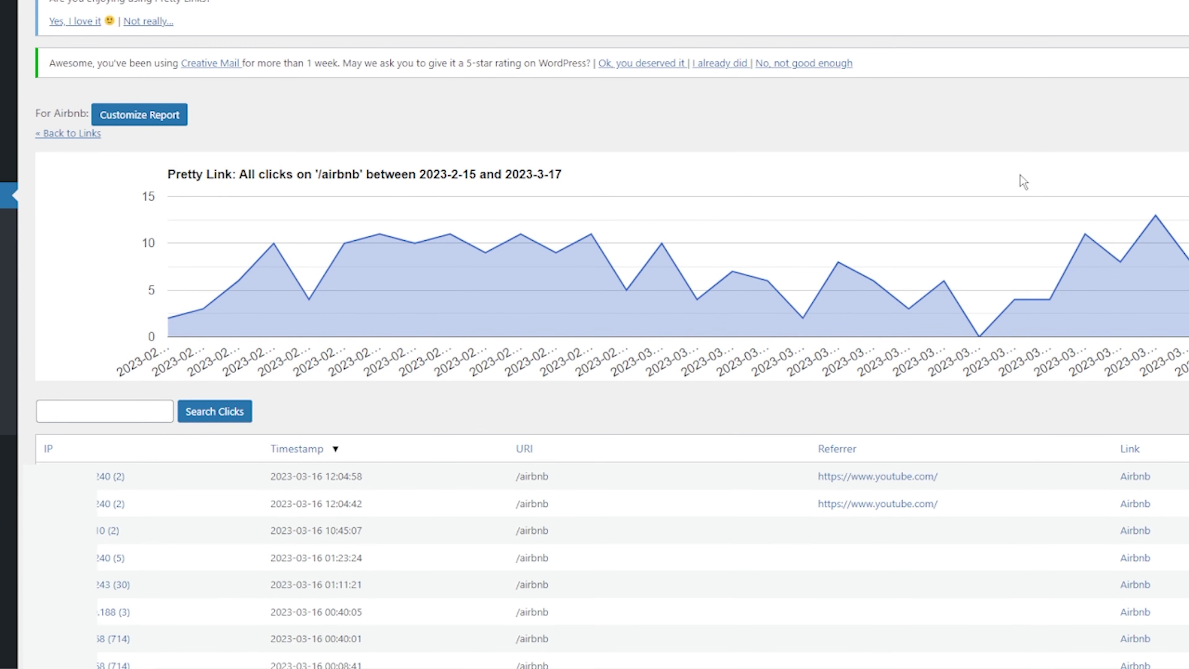
pyautogui.moveTo(366, 244)
pyautogui.scroll(-3, 1070, 347)
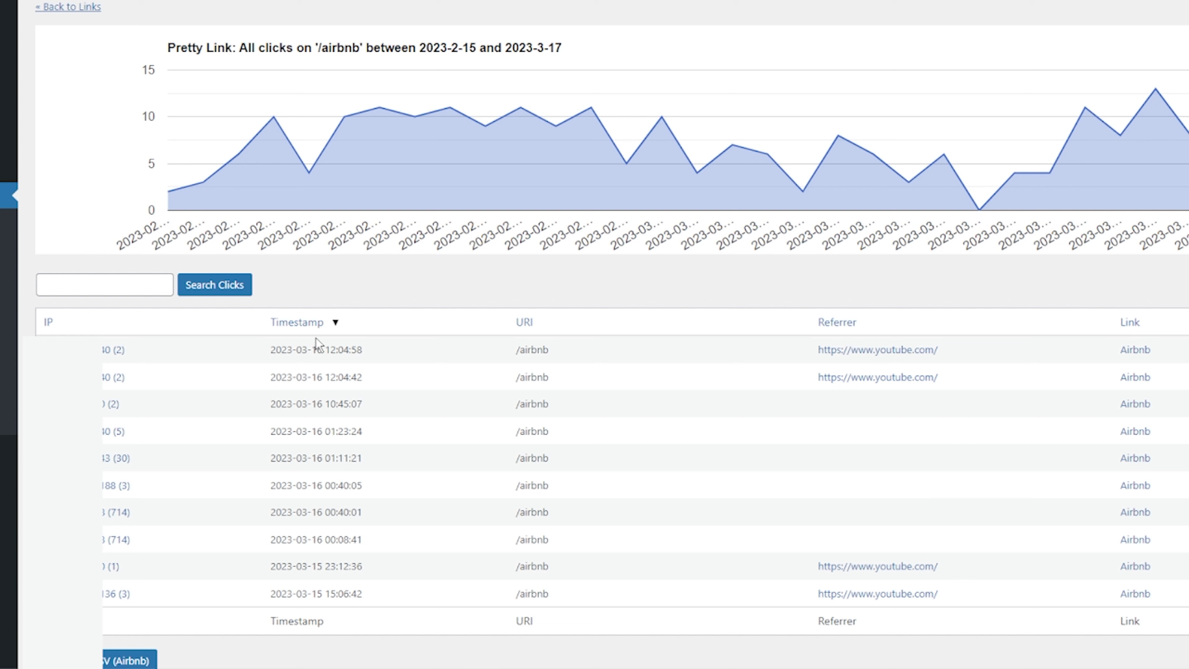
pyautogui.moveTo(268, 349); pyautogui.dragTo(377, 380)
pyautogui.click(378, 379)
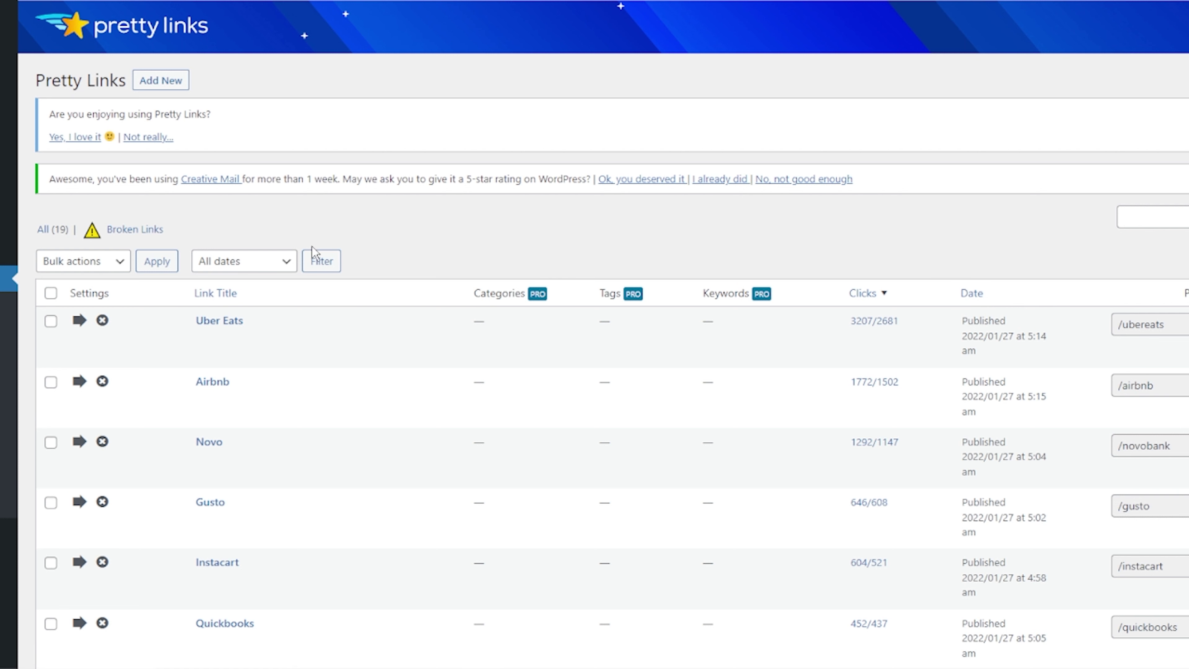
# Step: Select all links in the list to check the available bulk actions, and clear the selection without applying any
pyautogui.moveTo(99, 321)
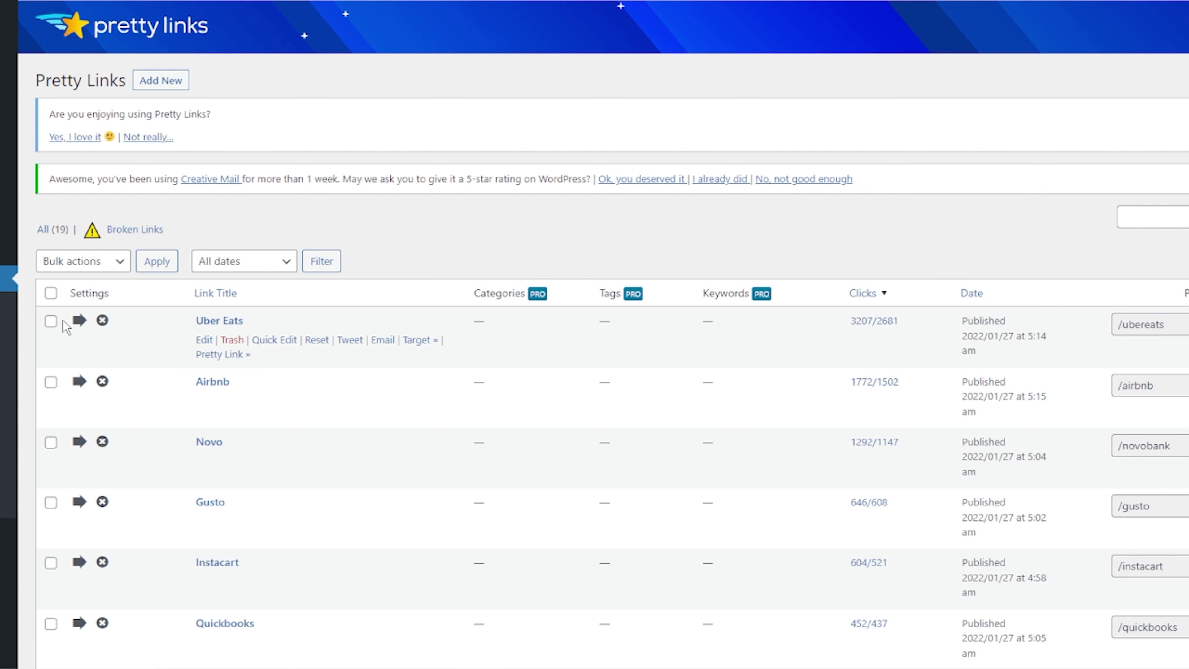
pyautogui.click(51, 294)
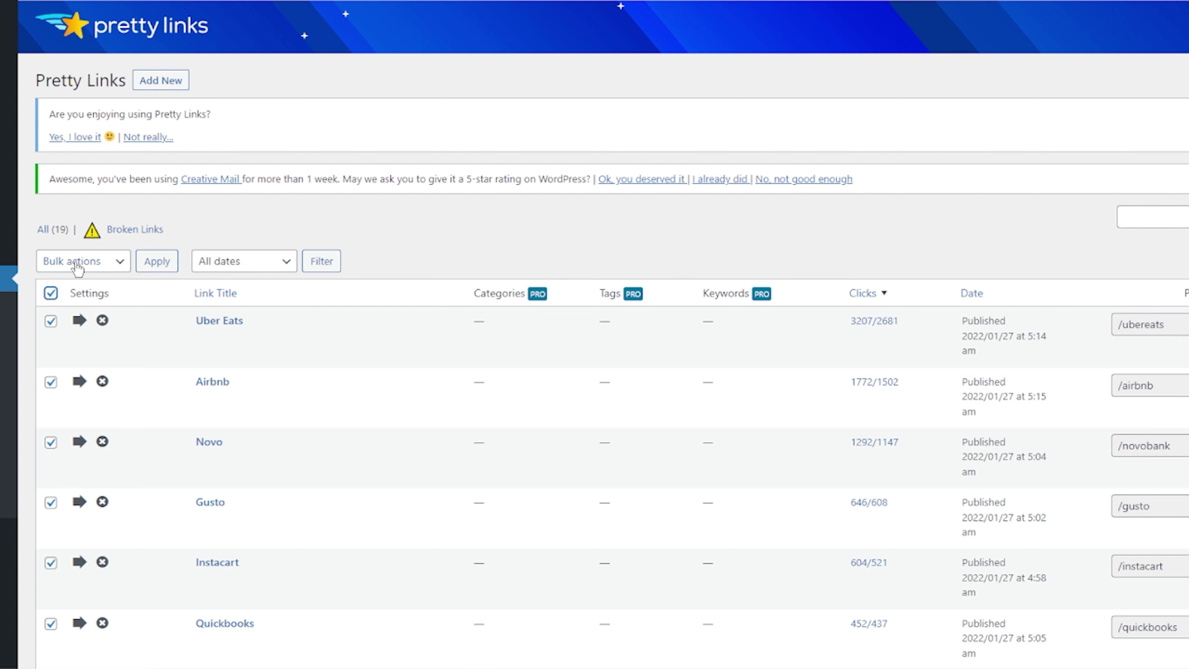
pyautogui.click(78, 264)
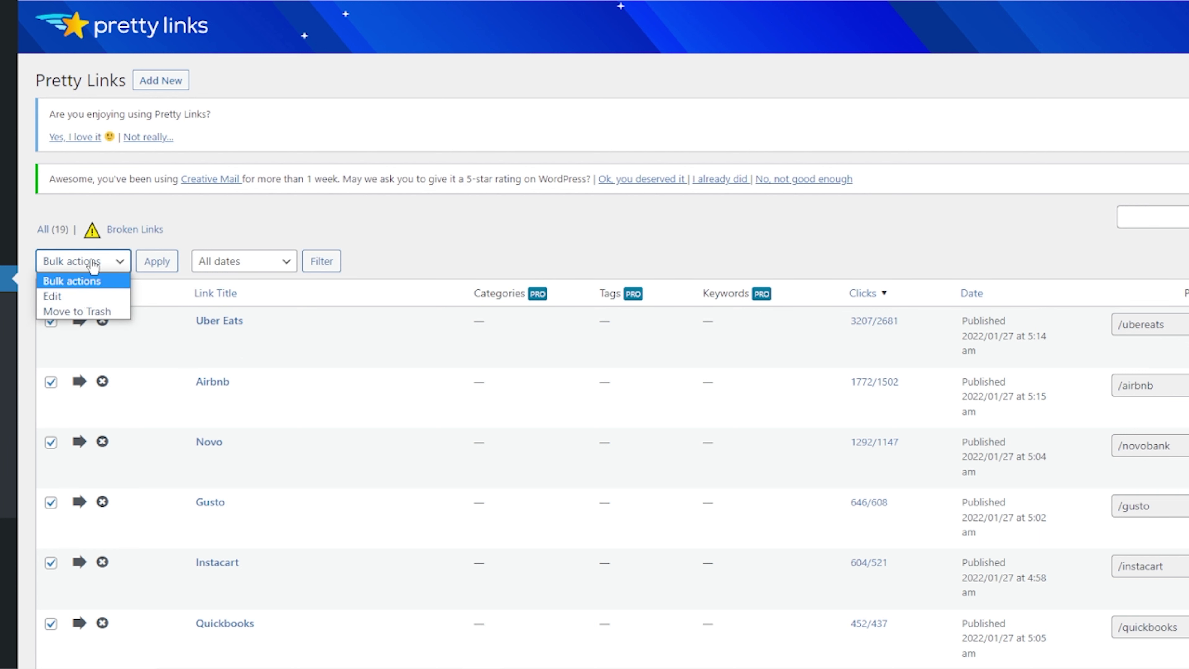
pyautogui.click(89, 280)
pyautogui.click(51, 293)
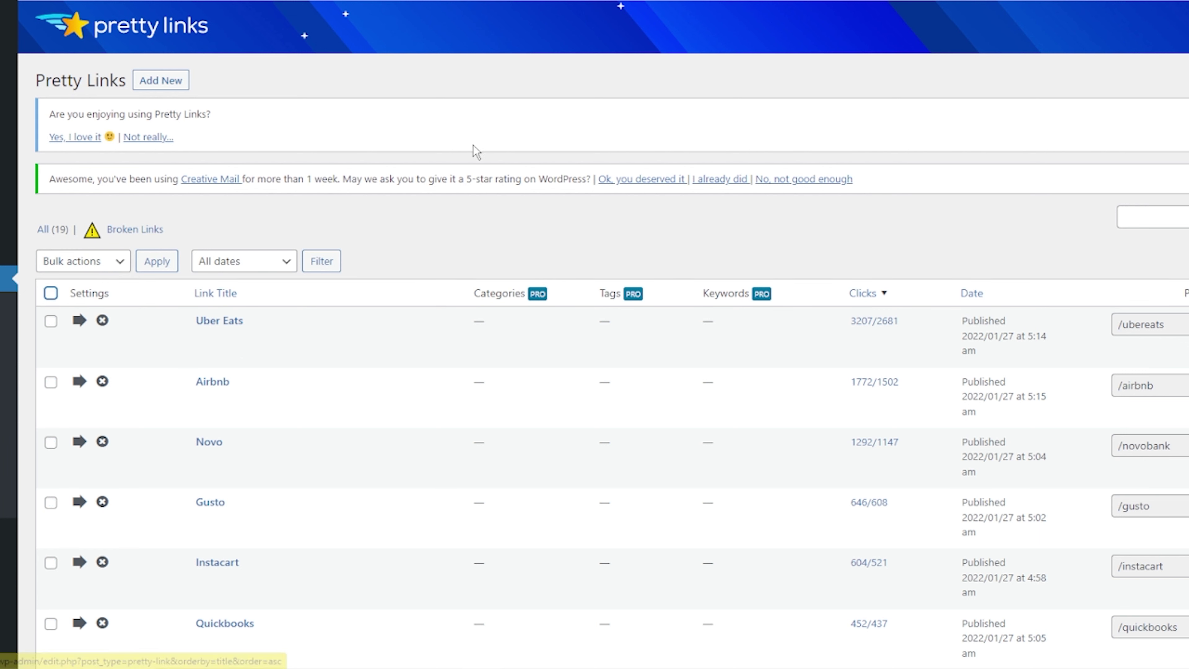
# Step: Start a new pretty link titled "Pretty Links" with the redirection type 301 (Permanent)
pyautogui.moveTo(201, 46); pyautogui.dragTo(99, 48)
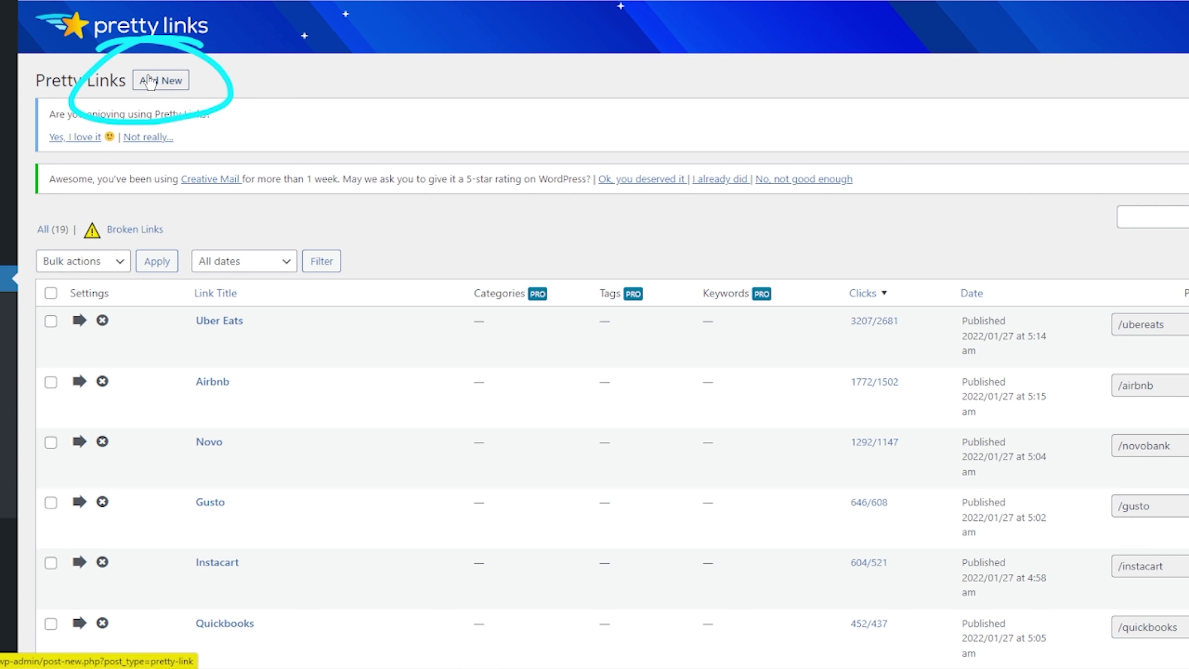
pyautogui.press('Escape')
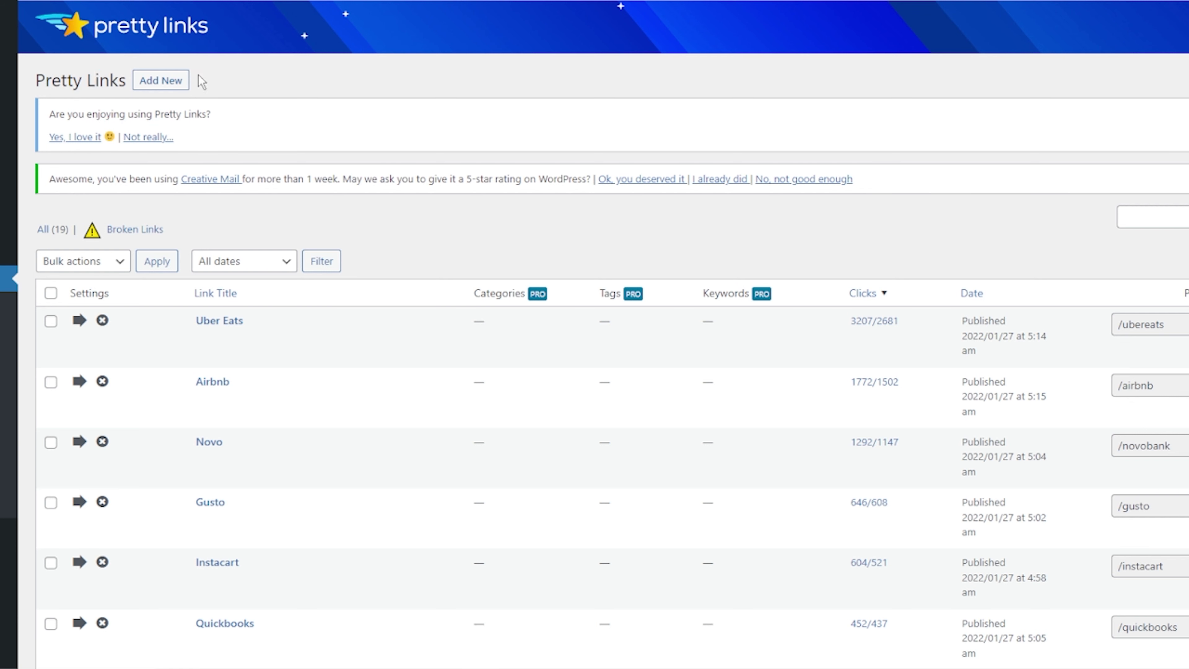
pyautogui.click(161, 84)
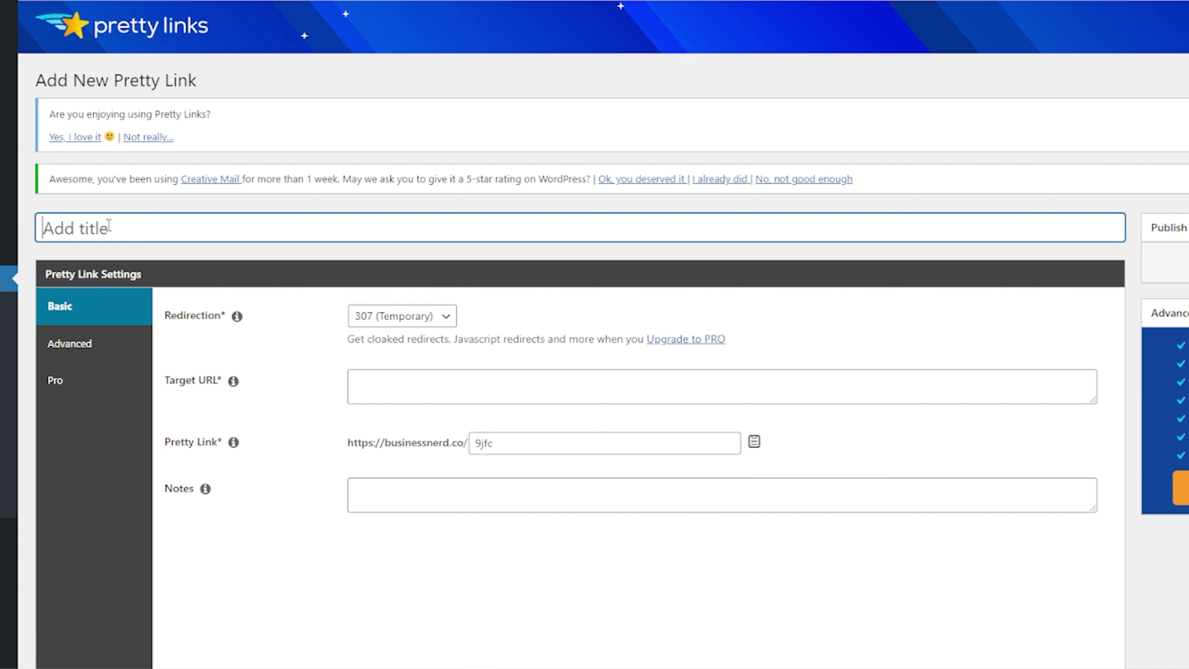
pyautogui.write('Pretty Links')
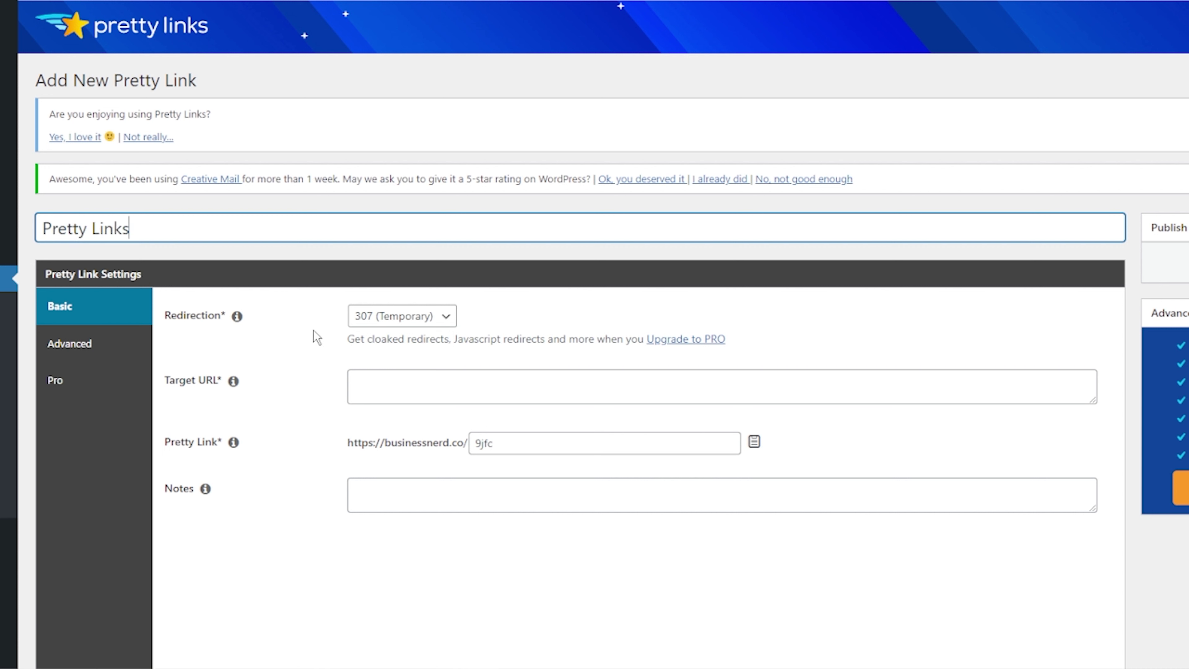
pyautogui.click(421, 317)
pyautogui.click(380, 367)
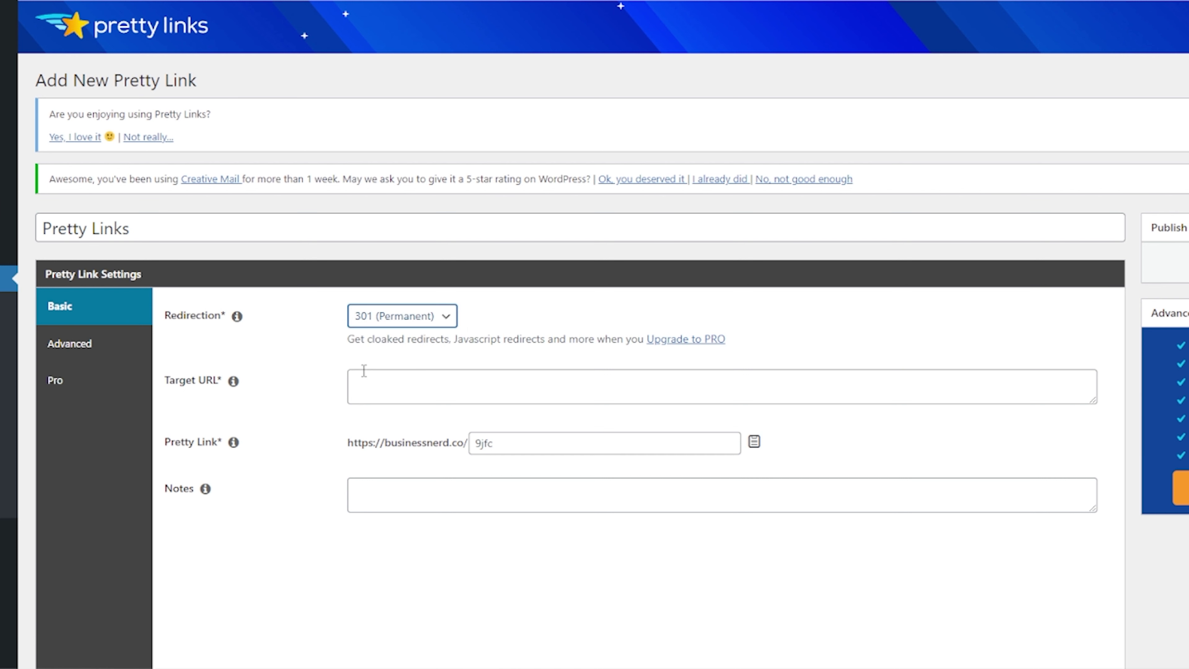
# Step: Copy the regular affiliate link from the Pretty Links affiliate dashboard and paste it as the new link's Target URL
pyautogui.click(433, 384)
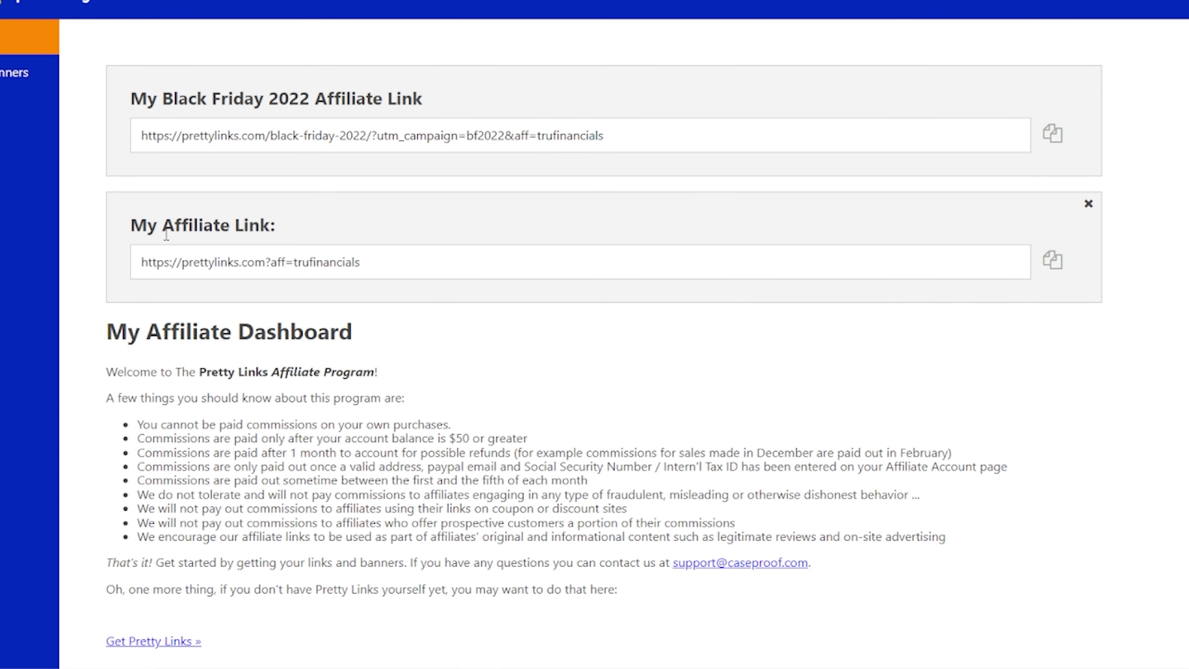
pyautogui.moveTo(131, 225); pyautogui.dragTo(282, 228)
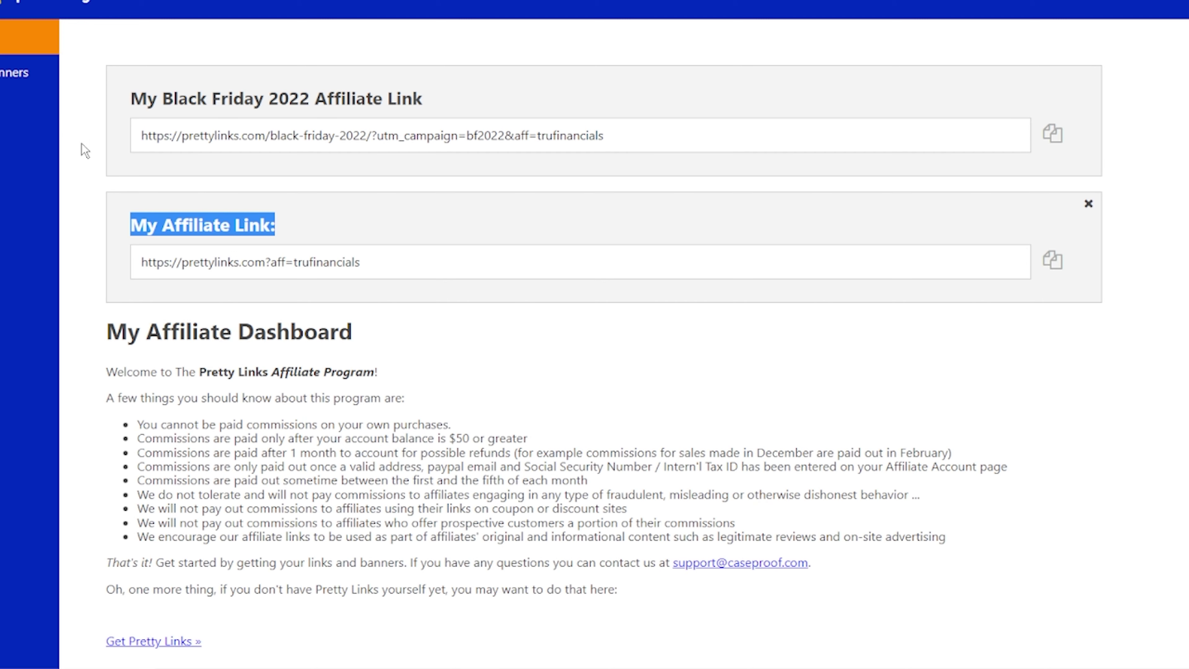
pyautogui.moveTo(131, 100); pyautogui.dragTo(409, 116)
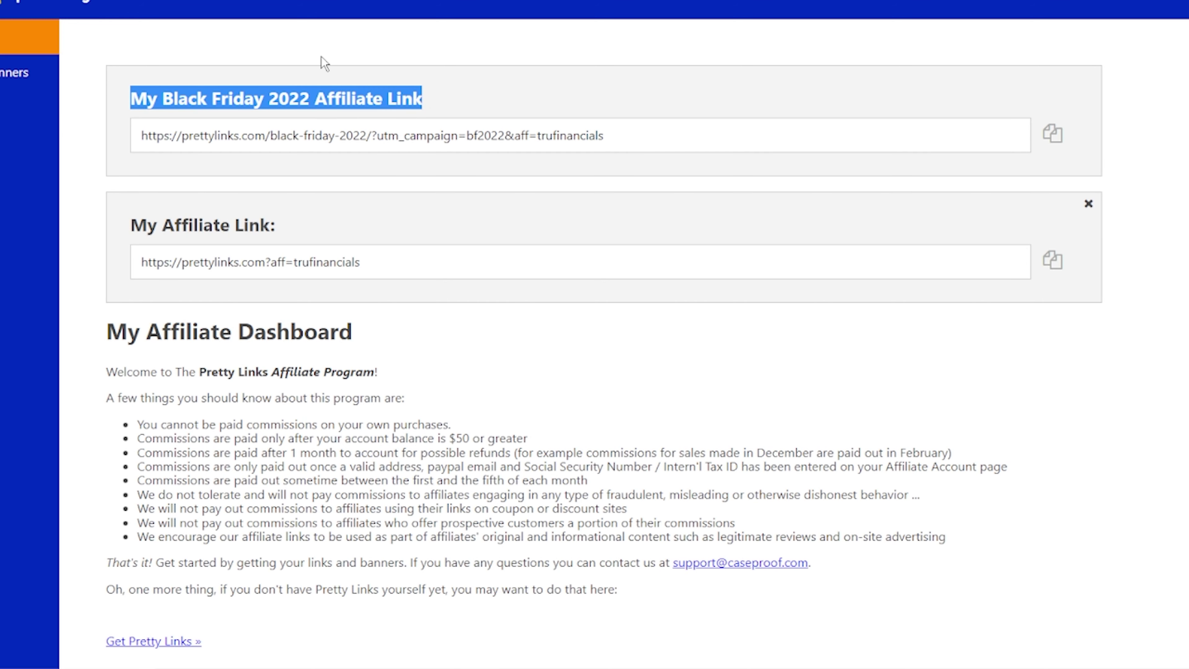
pyautogui.click(1057, 270)
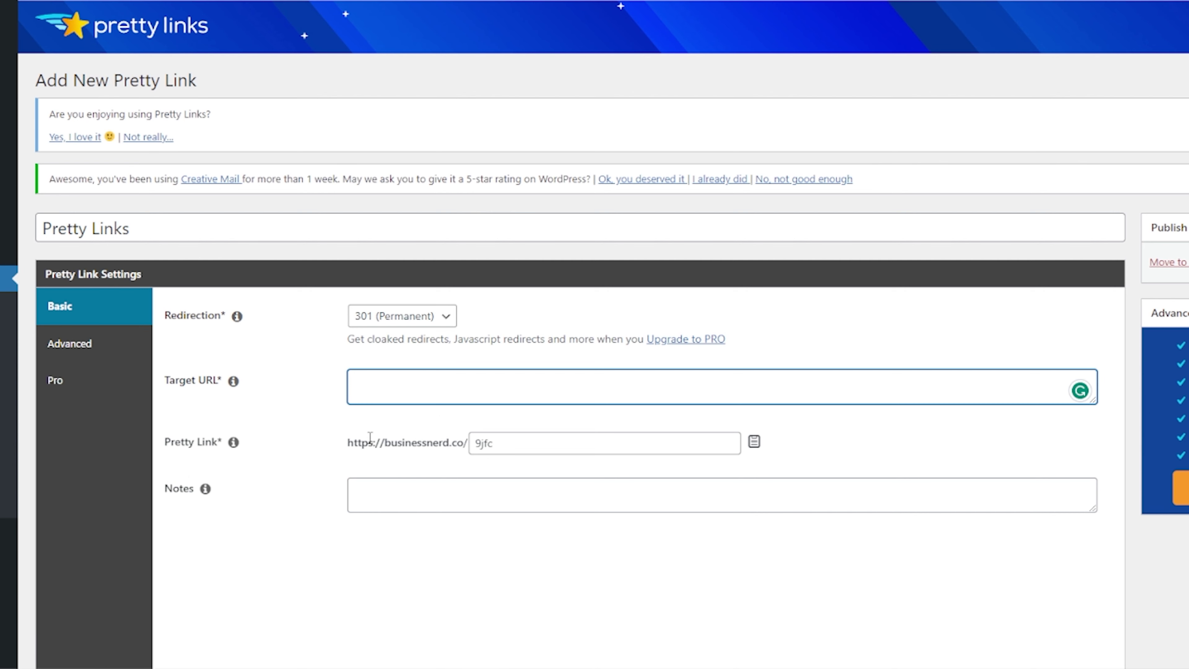
pyautogui.rightClick(364, 373)
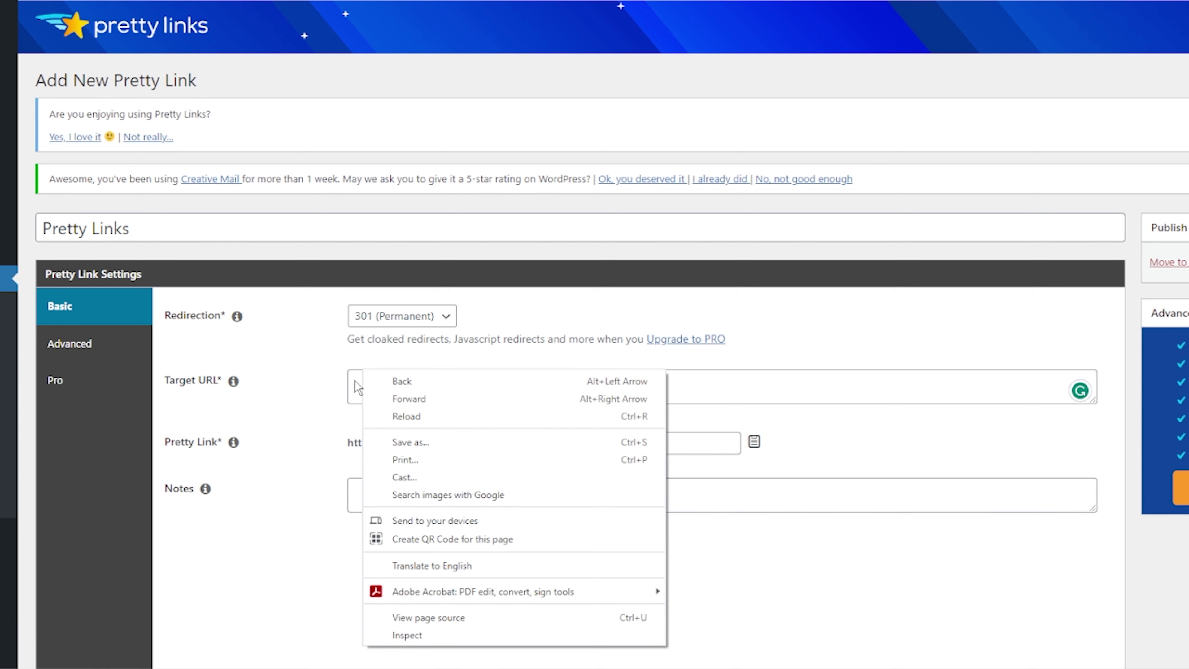
pyautogui.click(356, 383)
pyautogui.rightClick(359, 385)
pyautogui.click(467, 495)
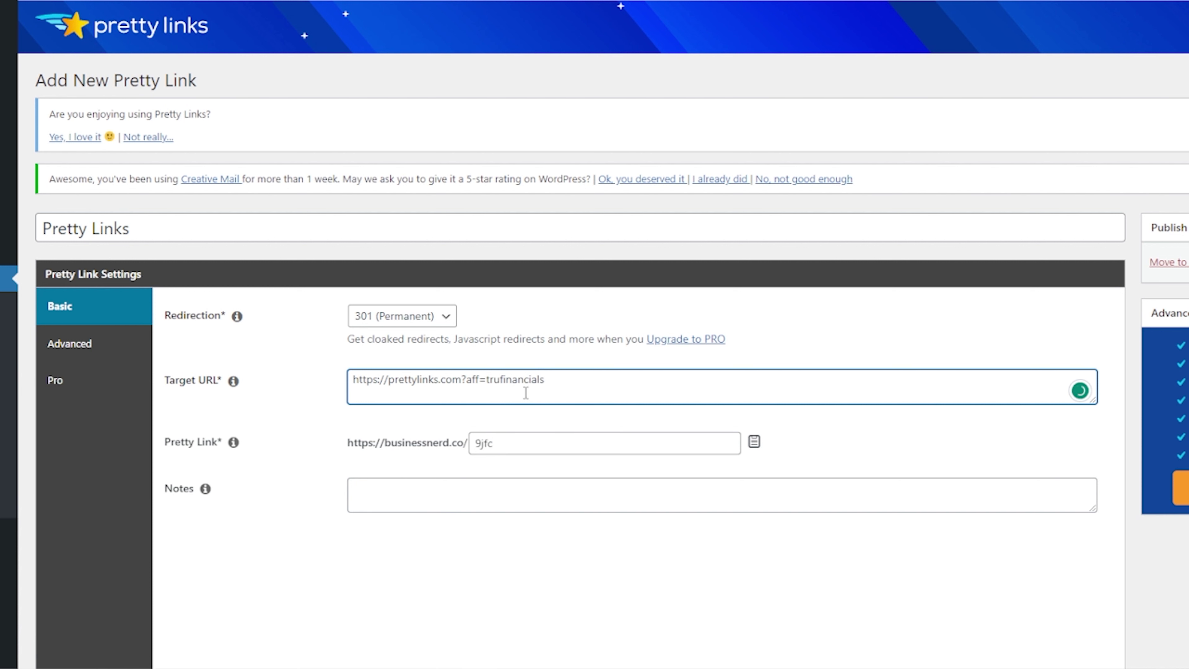
# Step: Replace the new link's slug with "prettylinks" and enter "O site" as its note
pyautogui.moveTo(522, 448); pyautogui.dragTo(460, 447)
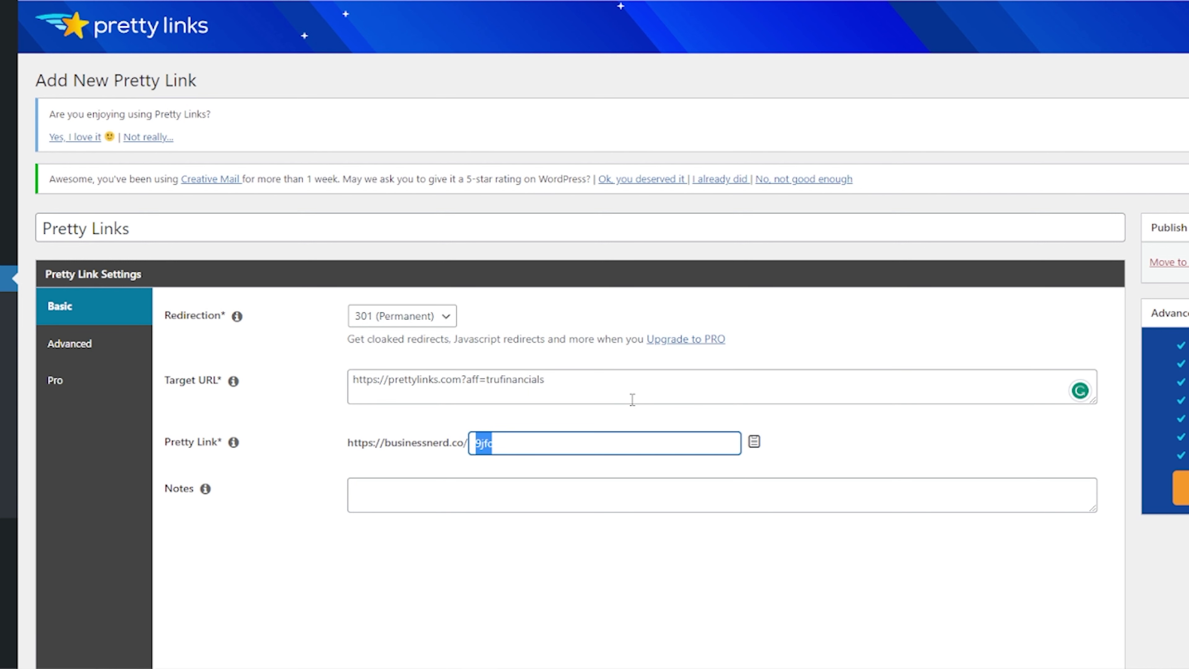
pyautogui.write('pr')
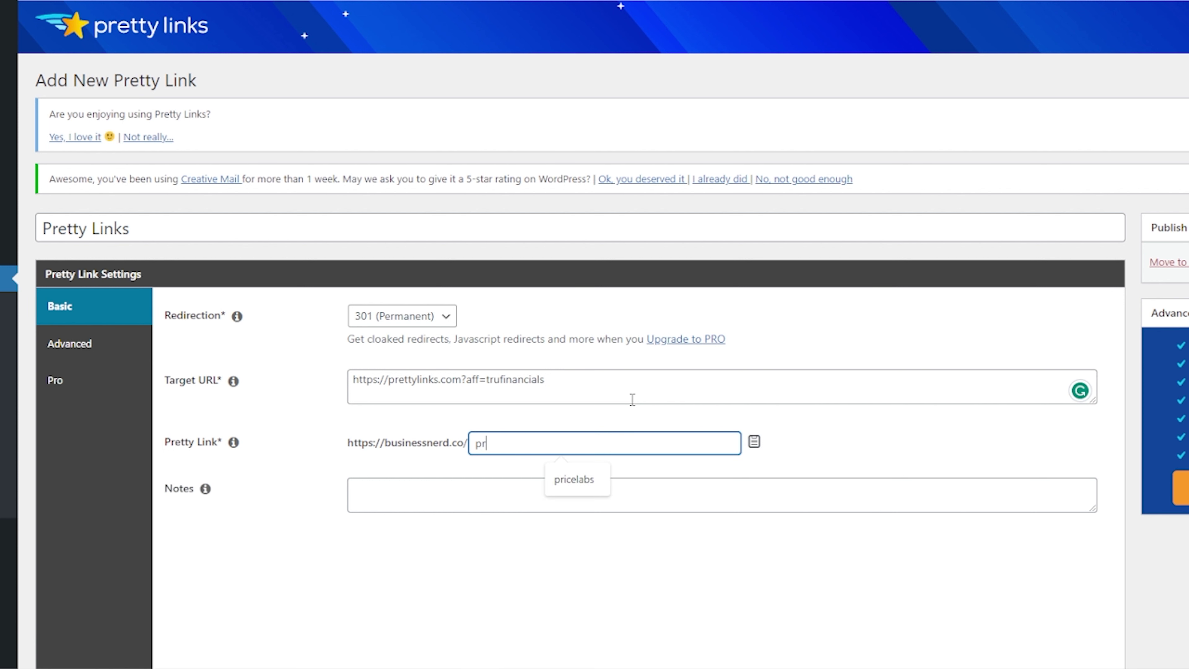
pyautogui.write('ettylinks')
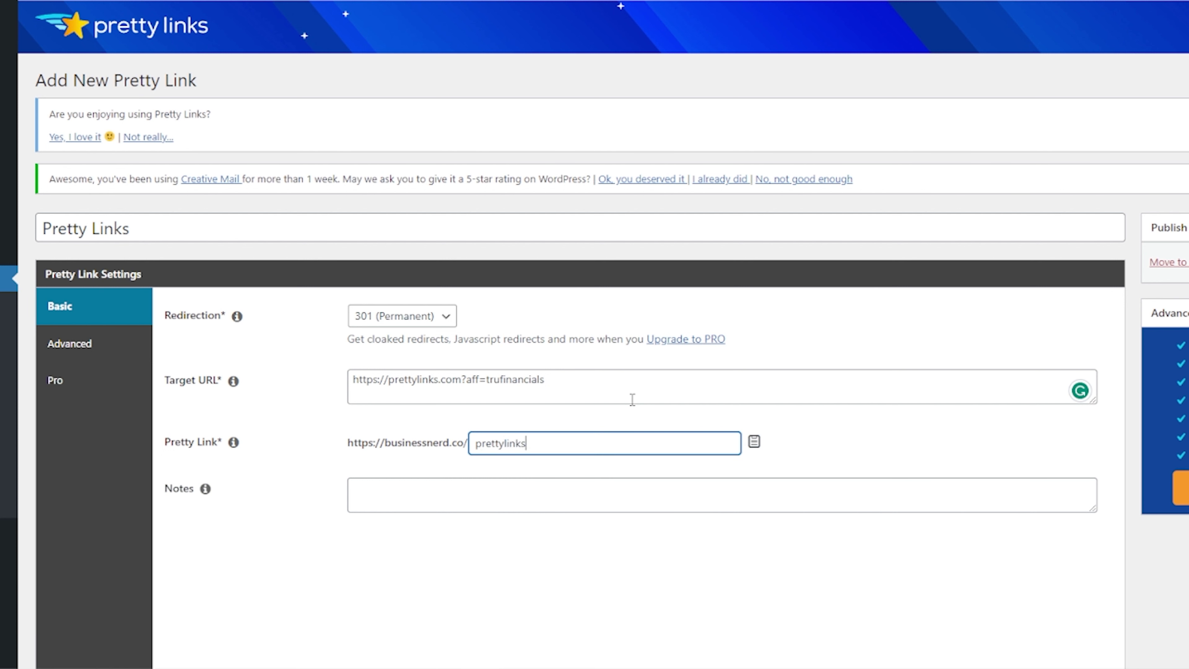
pyautogui.click(464, 506)
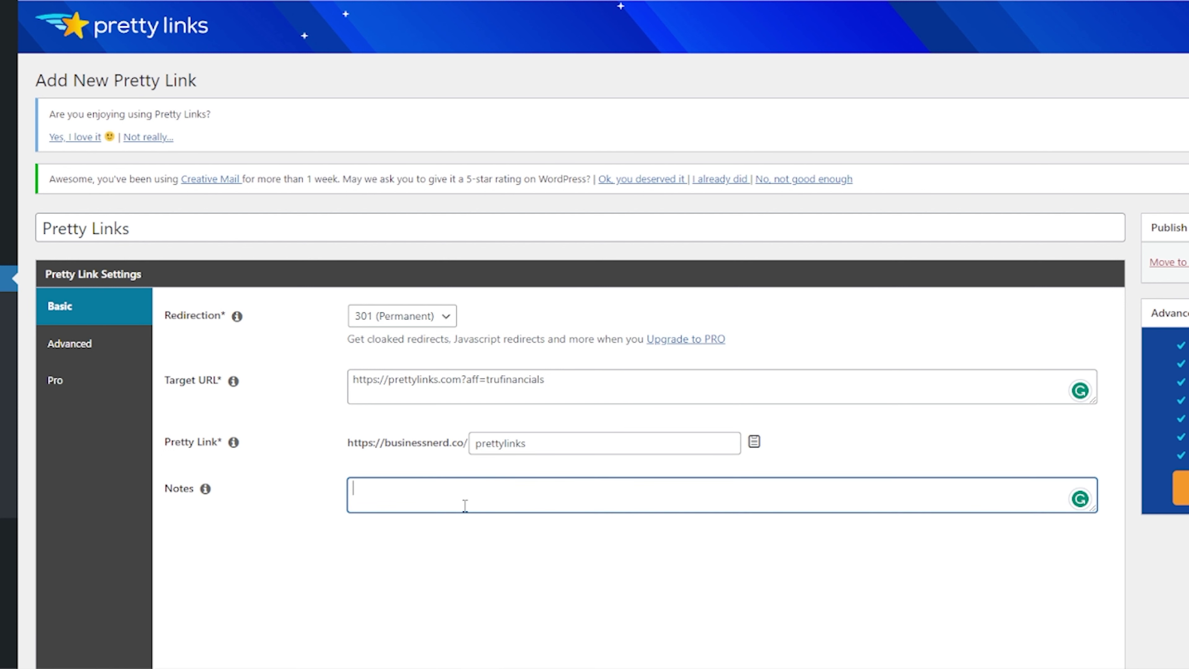
pyautogui.write('O site')
pyautogui.click(1188, 263)
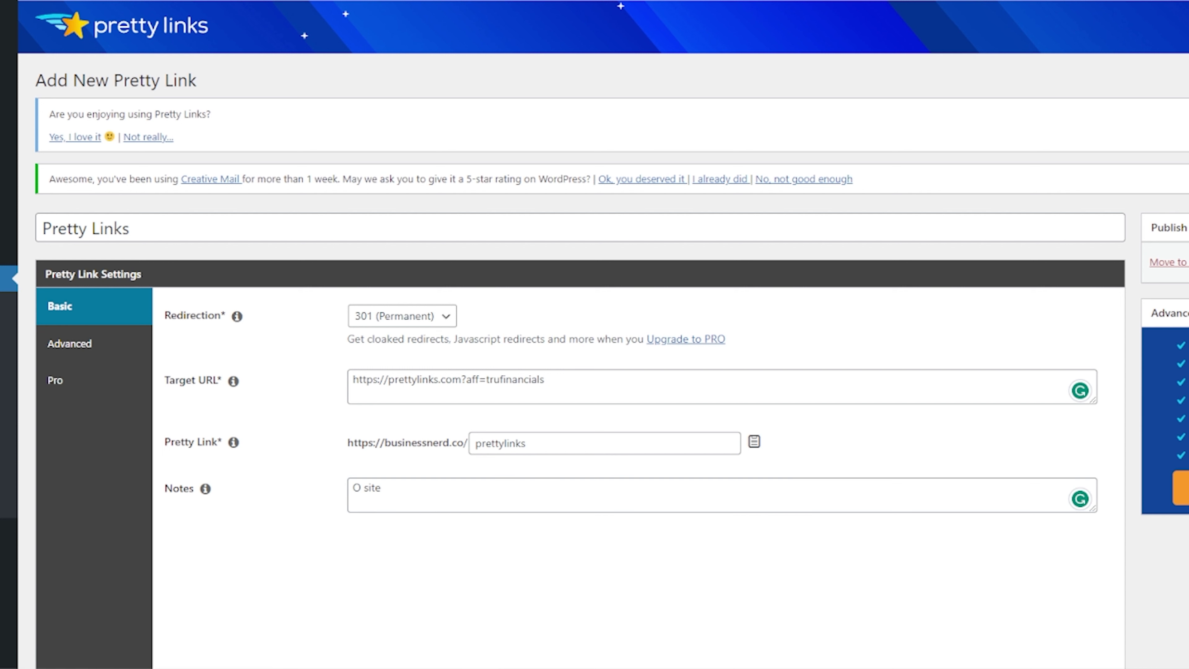